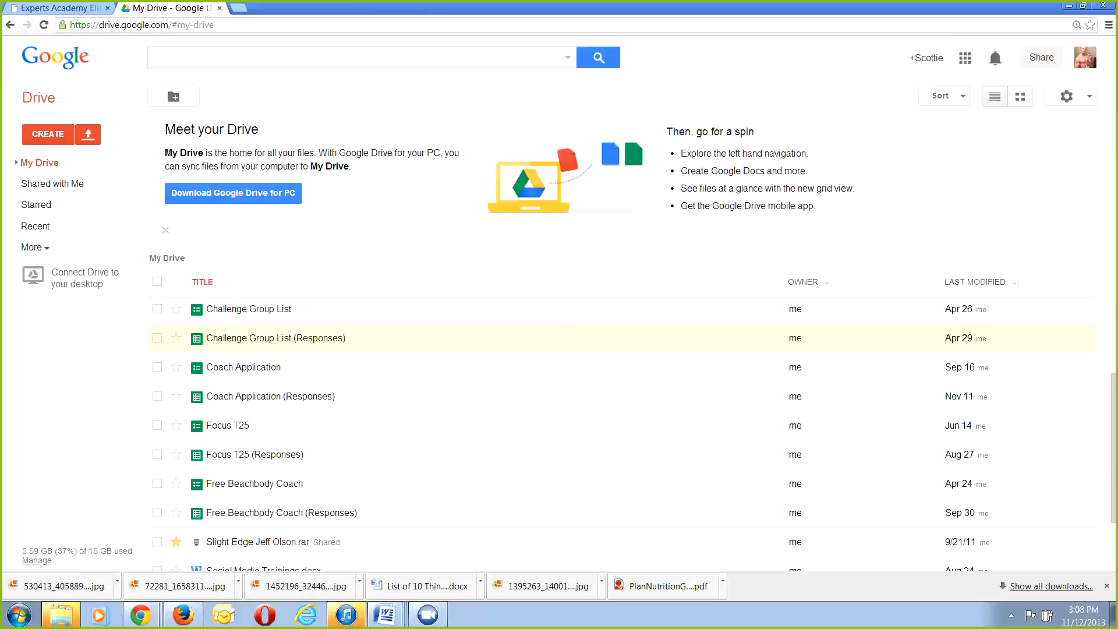
pyautogui.click(427, 615)
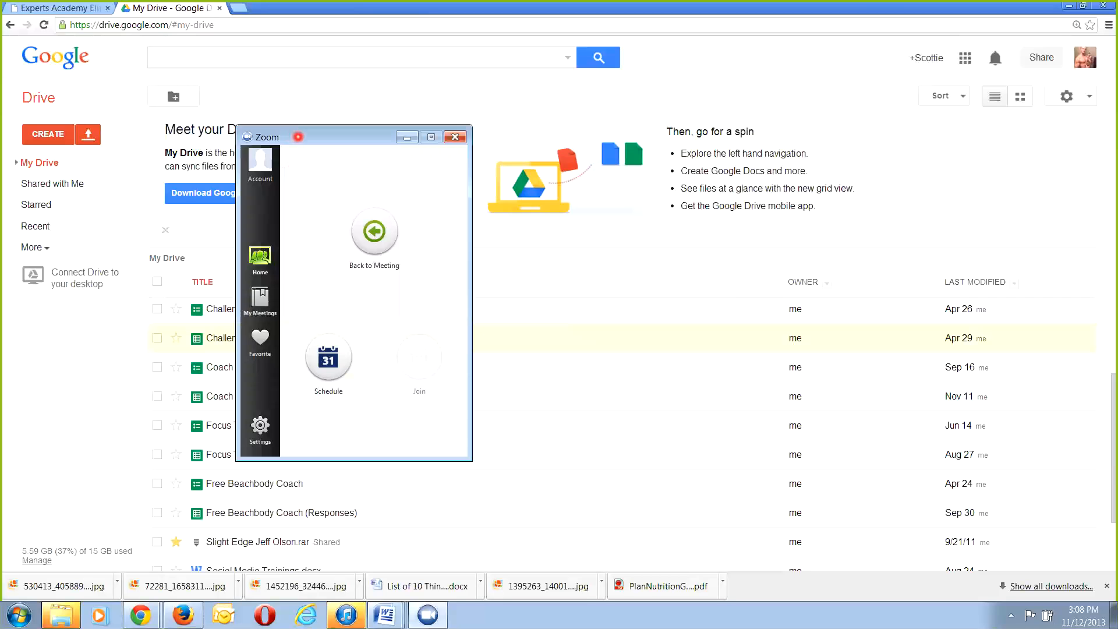
pyautogui.click(407, 138)
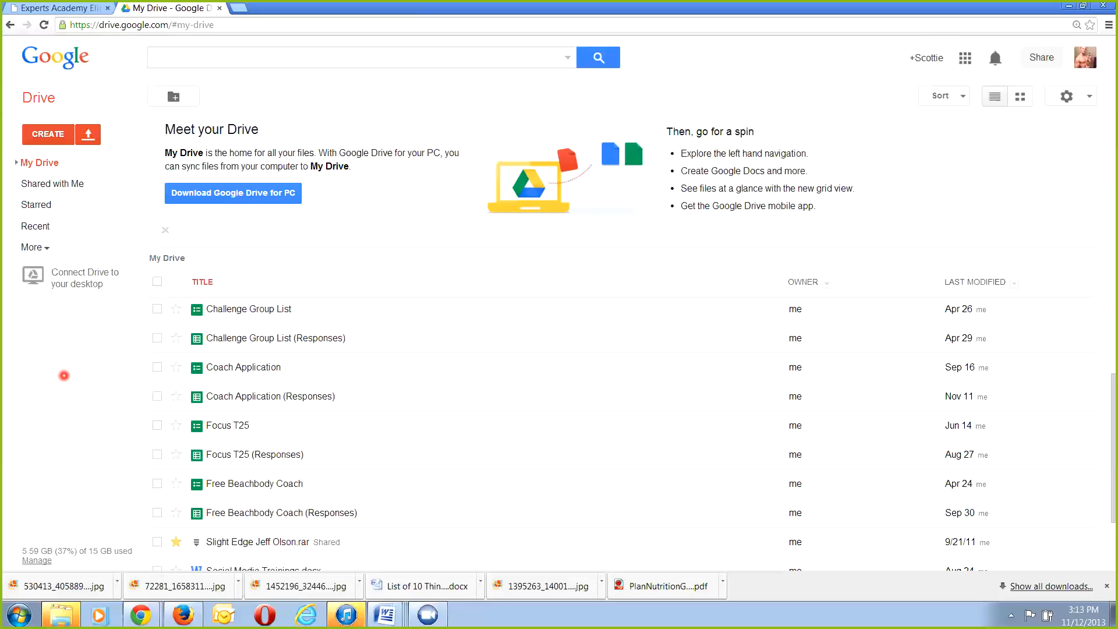
# - Switch to Firefox and open the website's Become a Coach page at the embedded Beachbody Coach Internship form
pyautogui.moveTo(426, 66); pyautogui.dragTo(374, 171)
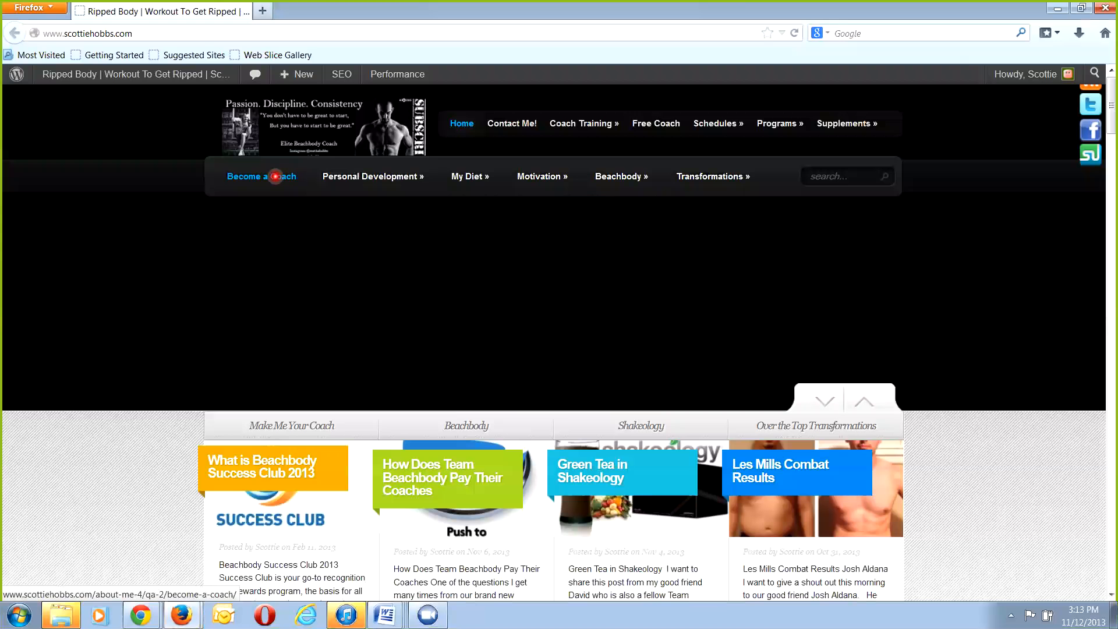
pyautogui.click(275, 176)
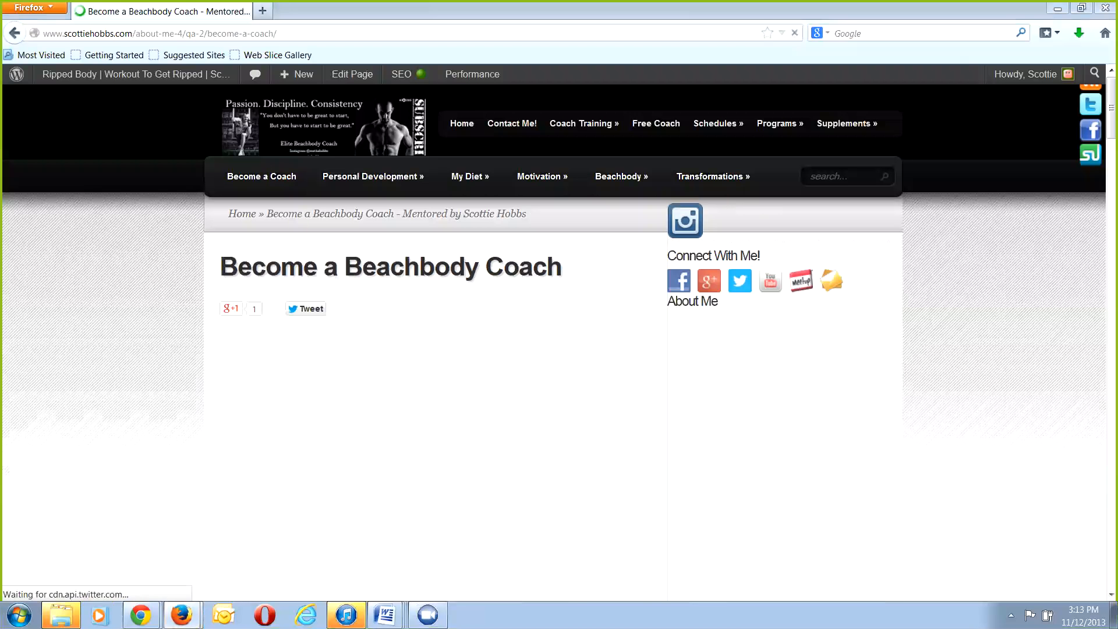
pyautogui.scroll(-3, 426, 303)
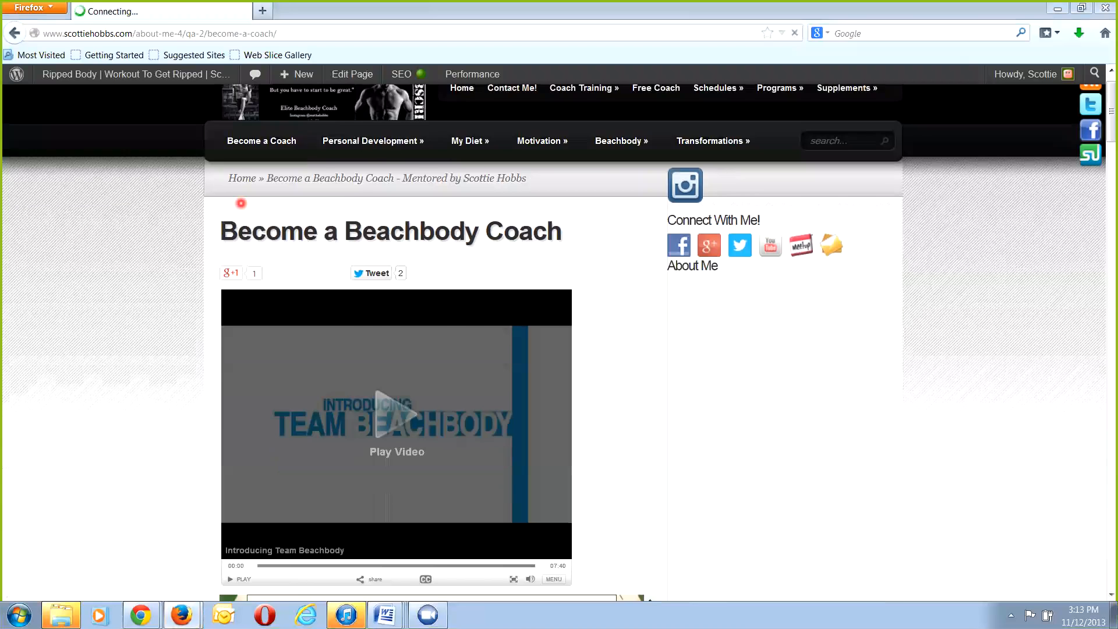
pyautogui.scroll(-1, 426, 302)
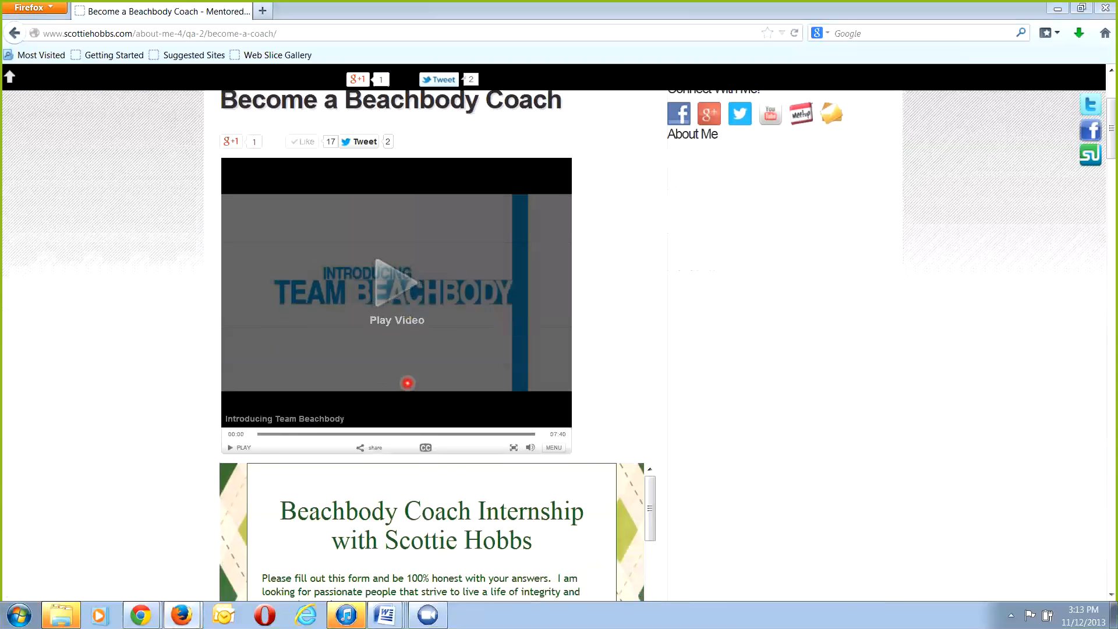
pyautogui.scroll(-6, 432, 349)
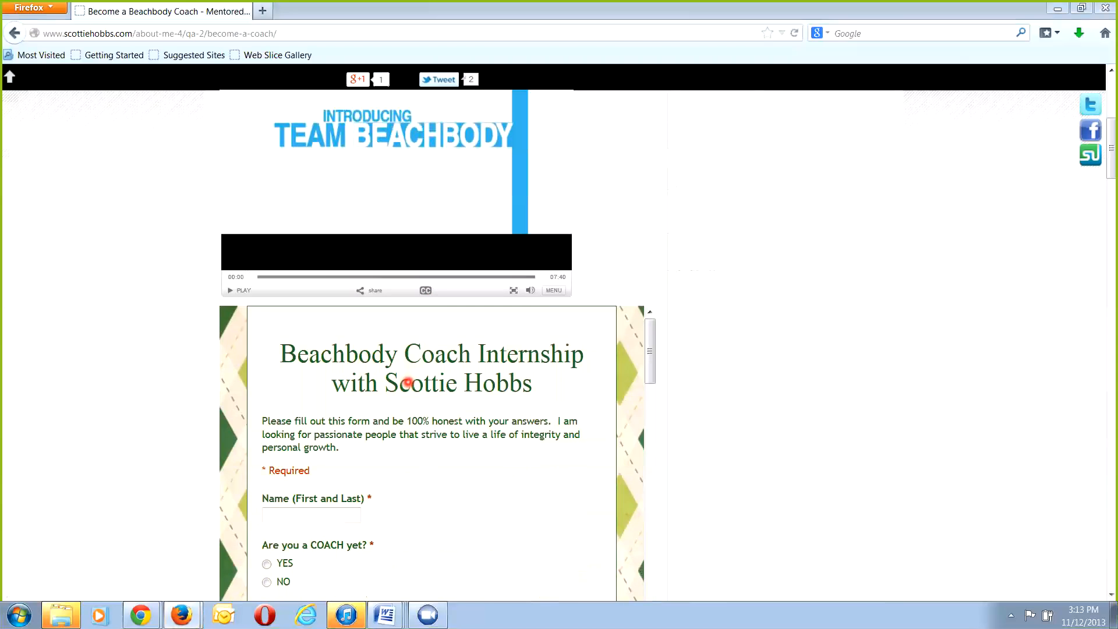
# - Review the internship form's contact and motivation questions and the answer choices for "Which BEST describes your goal as a coach?"
pyautogui.scroll(2, 436, 364)
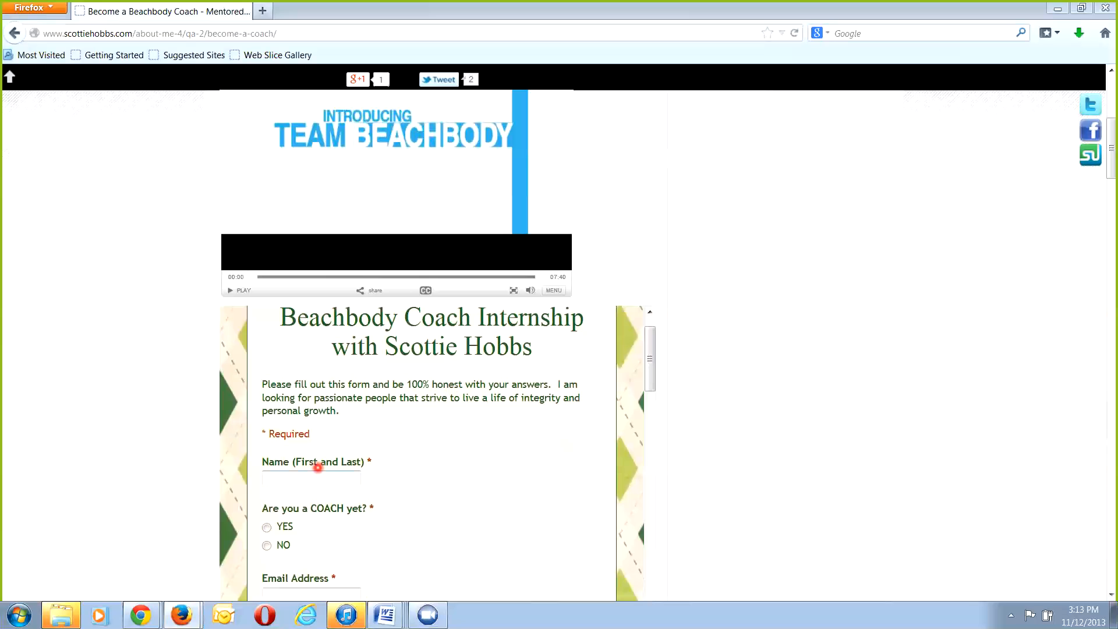
pyautogui.scroll(-5, 319, 444)
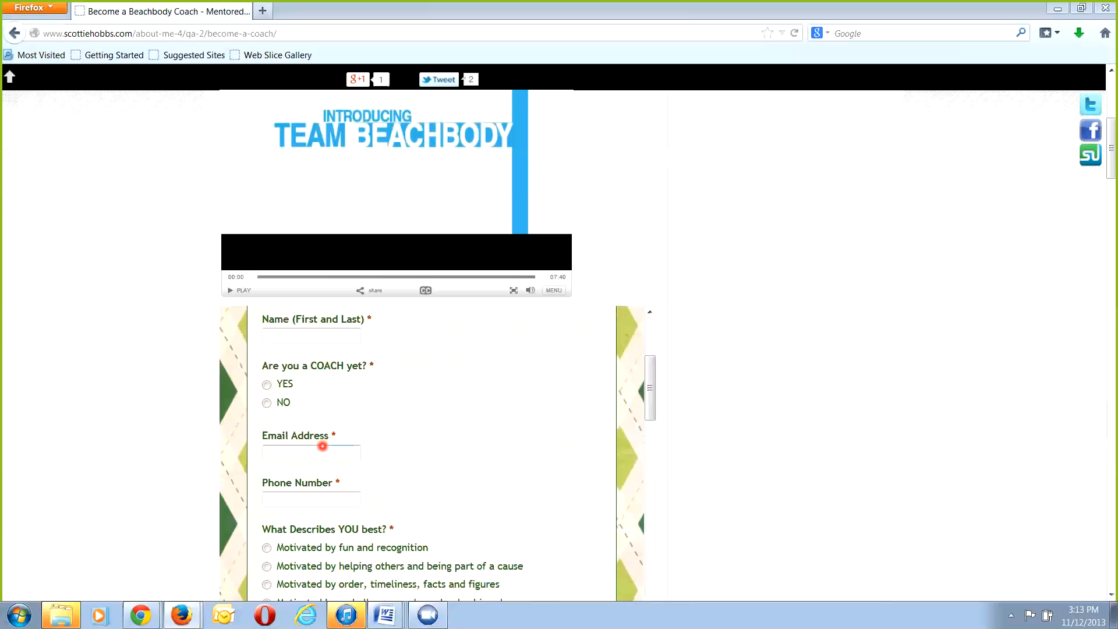
pyautogui.scroll(-3, 322, 445)
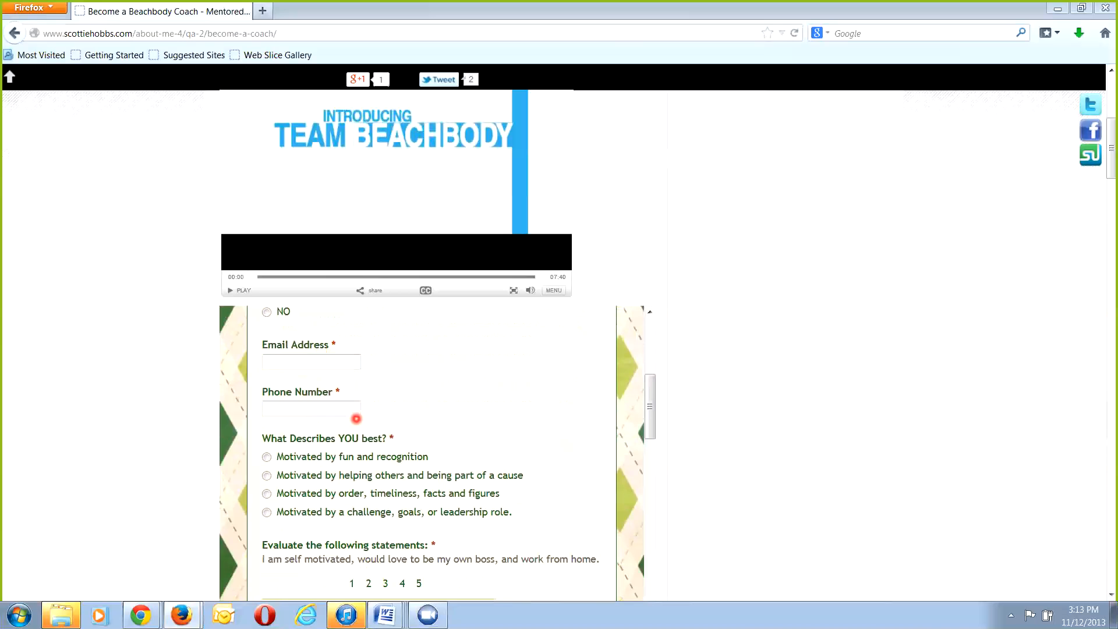
pyautogui.scroll(-2, 355, 420)
pyautogui.scroll(-8, 356, 419)
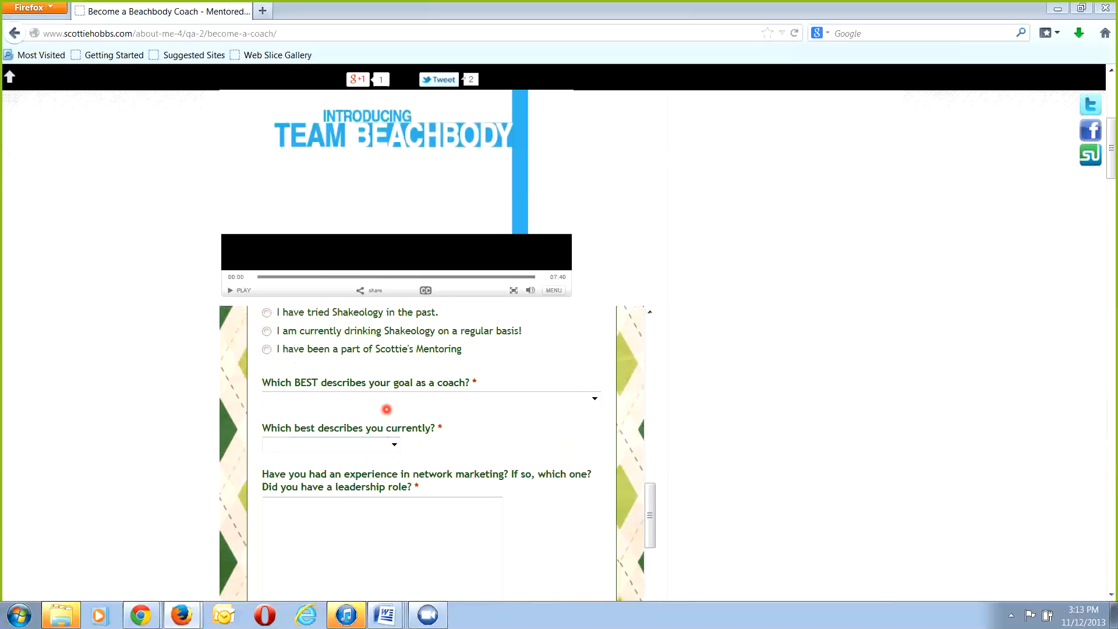
pyautogui.click(591, 397)
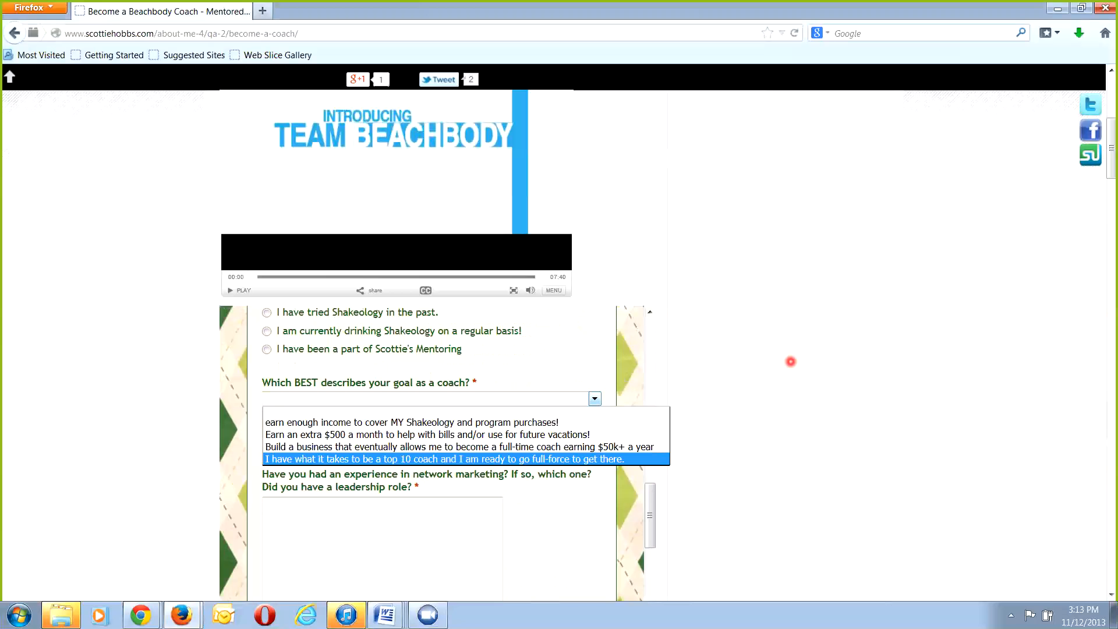
pyautogui.click(489, 403)
# - Read the form's remaining questions, from current situation and network marketing experience to call availability and submission
pyautogui.scroll(-3, 490, 403)
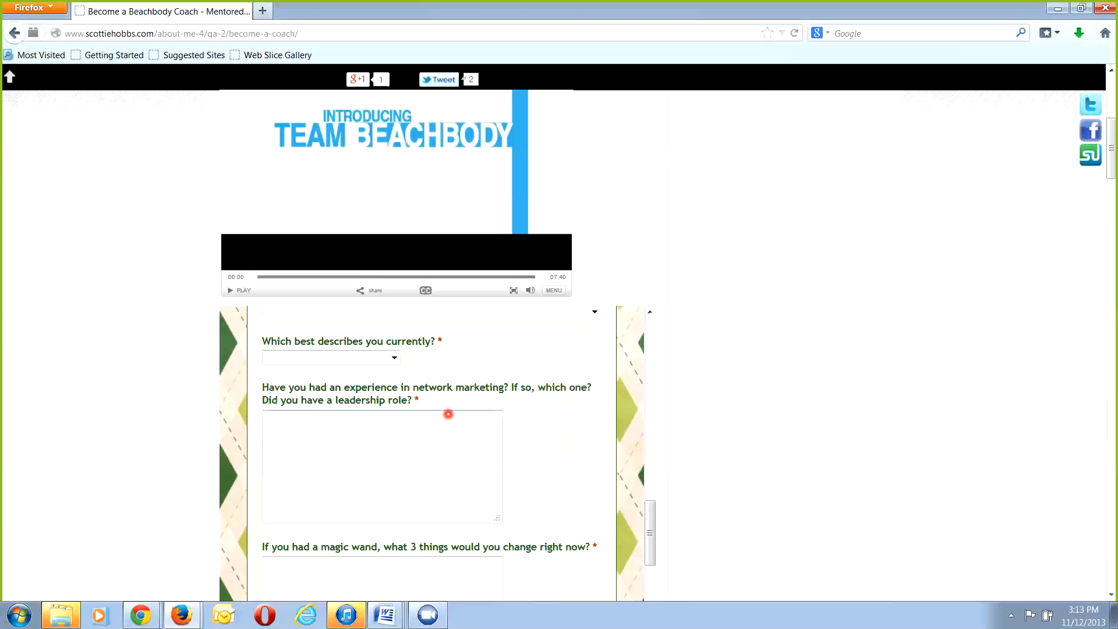
pyautogui.scroll(-4, 357, 456)
pyautogui.scroll(1, 387, 302)
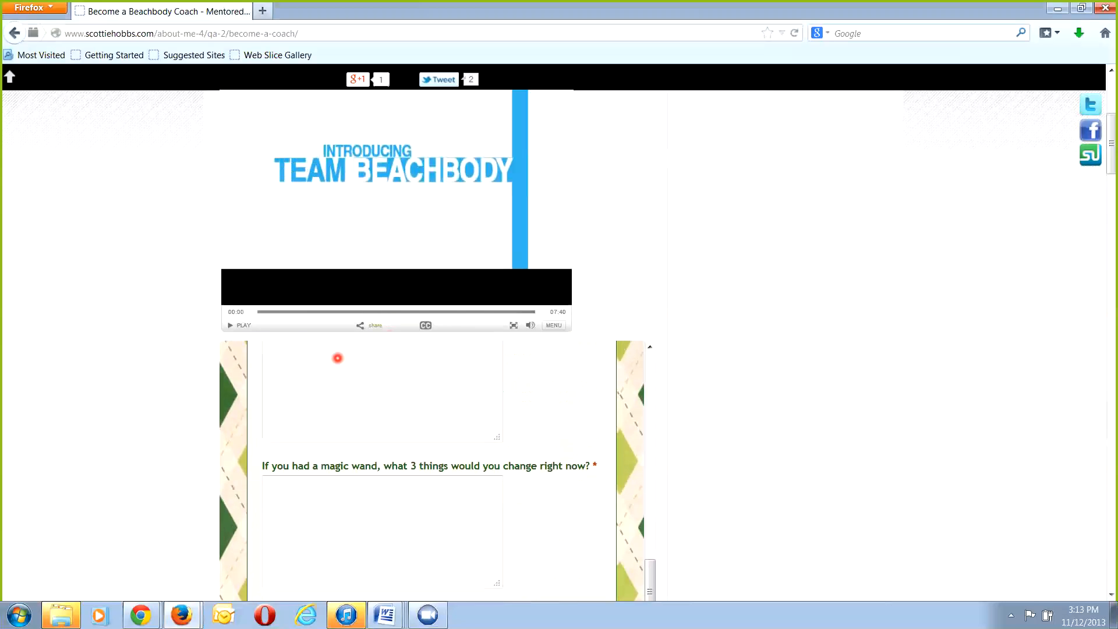
pyautogui.scroll(-2, 379, 473)
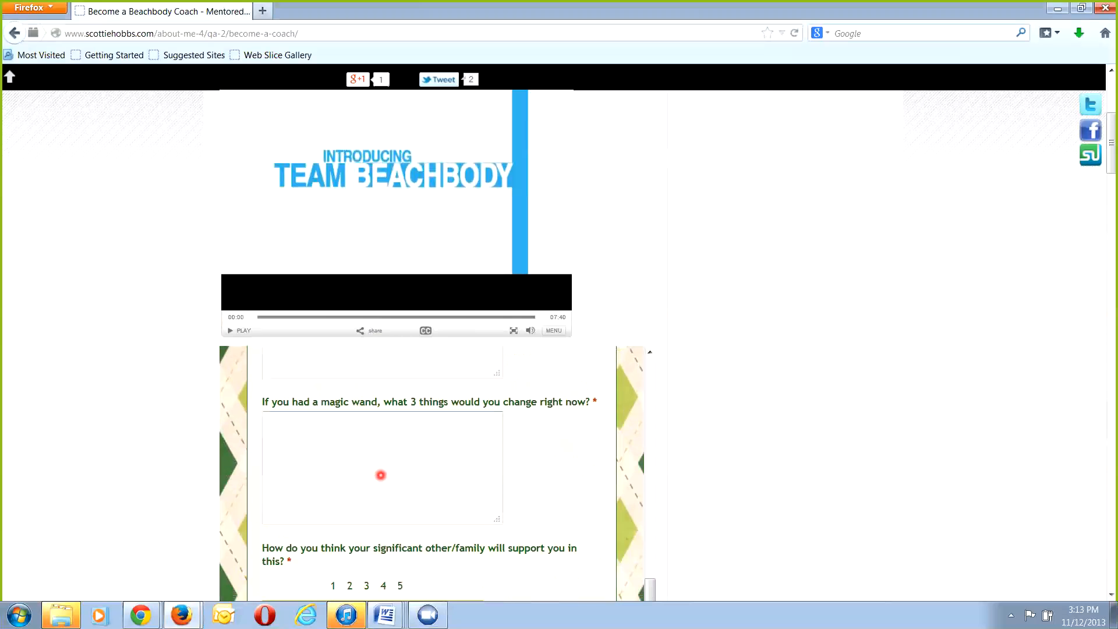
pyautogui.scroll(-6, 441, 464)
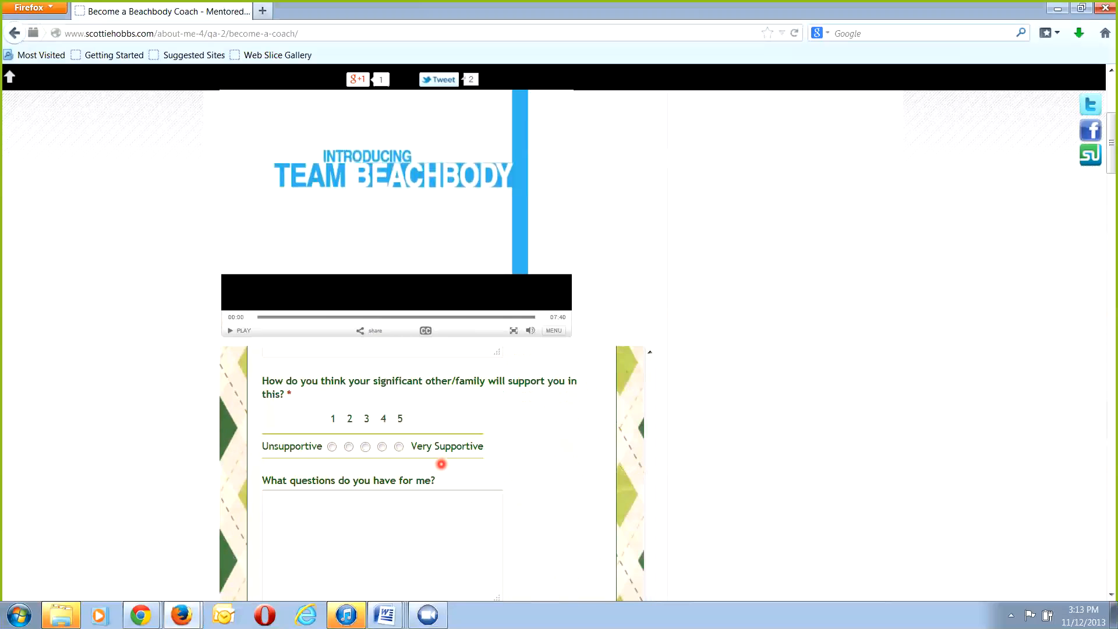
pyautogui.scroll(2, 573, 450)
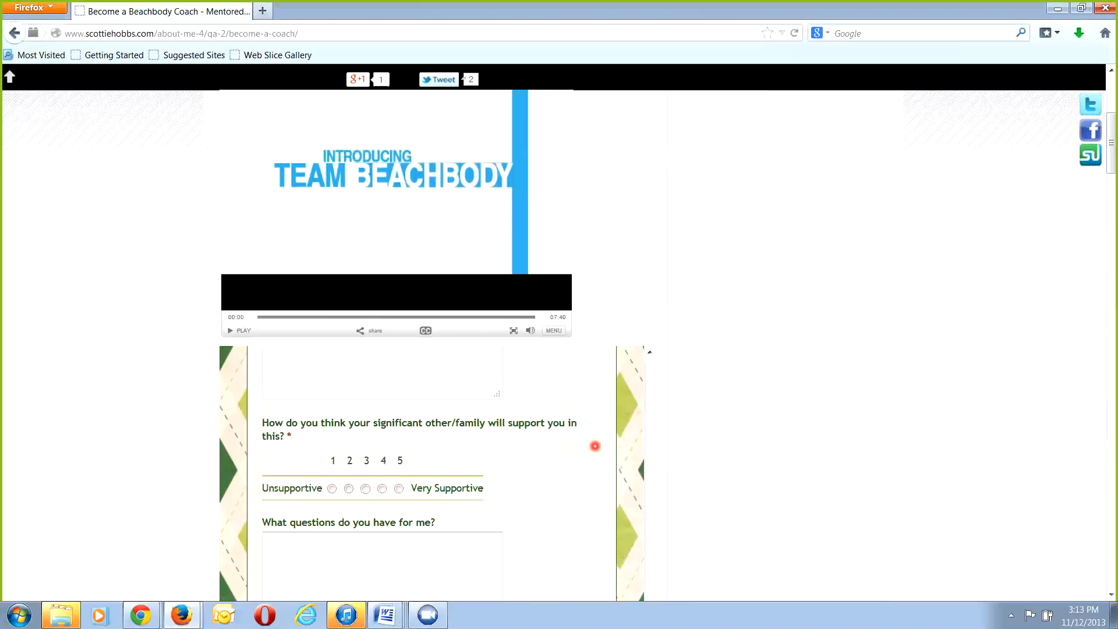
pyautogui.scroll(-6, 588, 451)
pyautogui.scroll(-5, 587, 451)
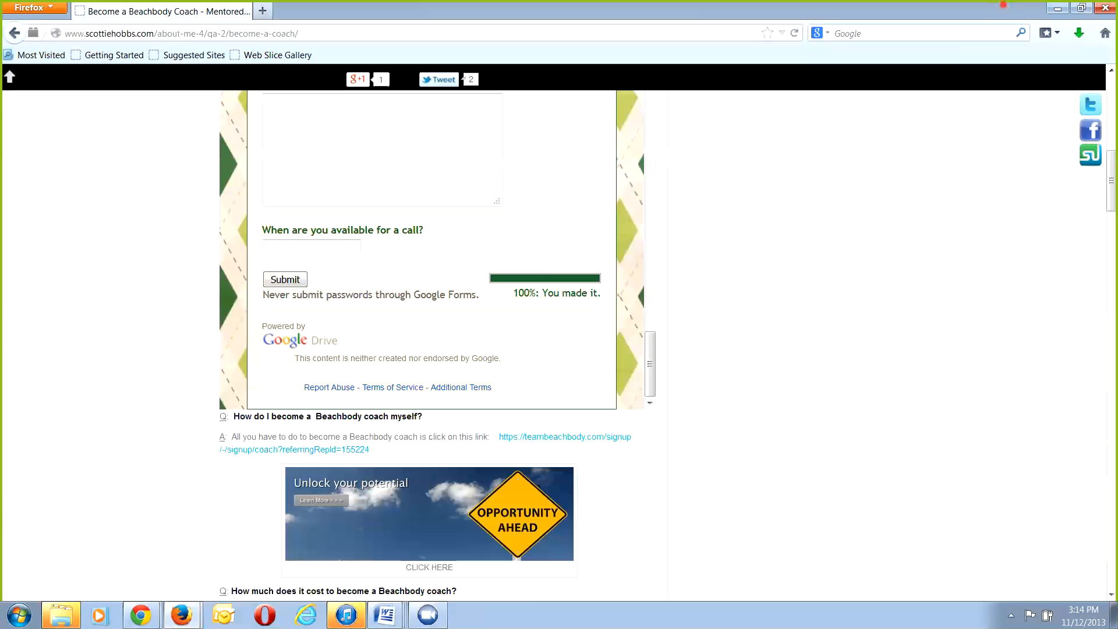
# - Switch back to Google Drive in Chrome, view the Coach Application (Responses) spreadsheet and close it
pyautogui.moveTo(1002, 4); pyautogui.dragTo(1117, 65)
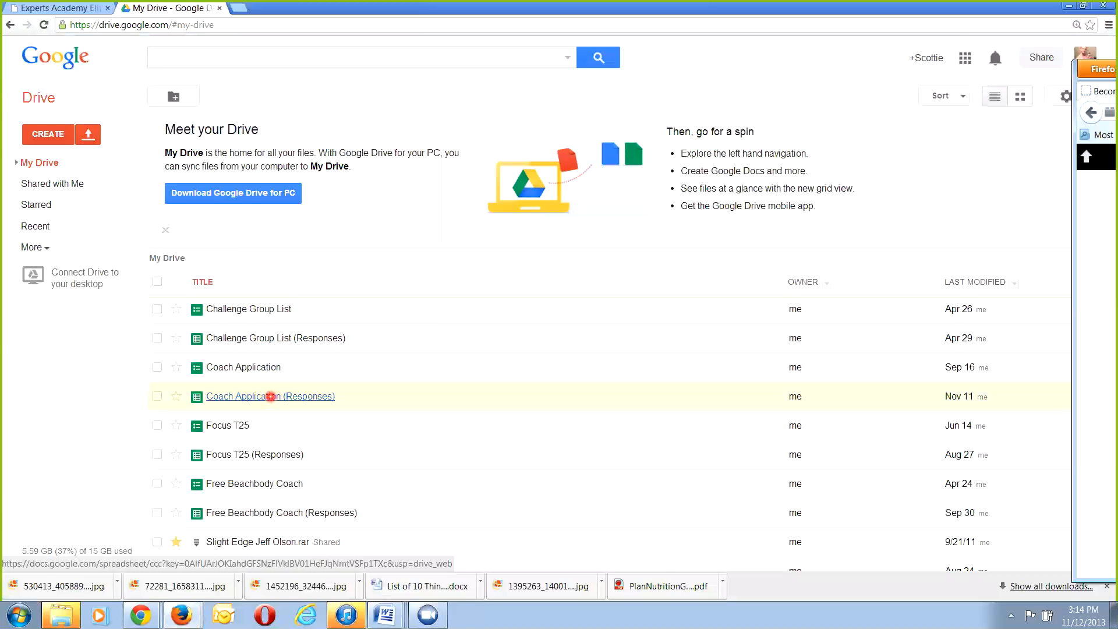
pyautogui.click(270, 396)
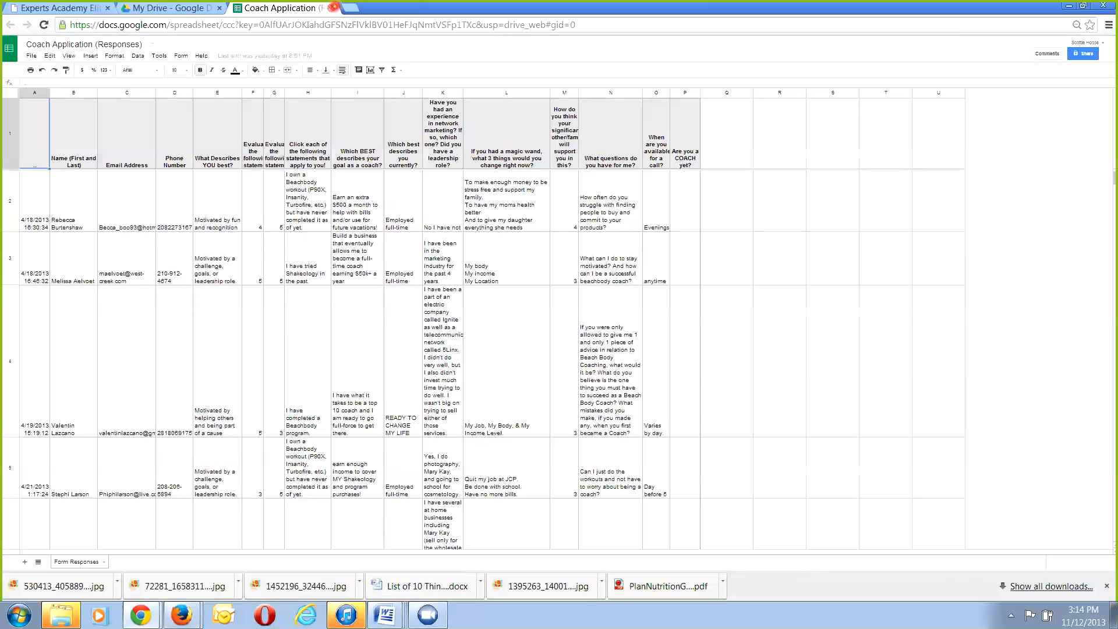
pyautogui.click(330, 8)
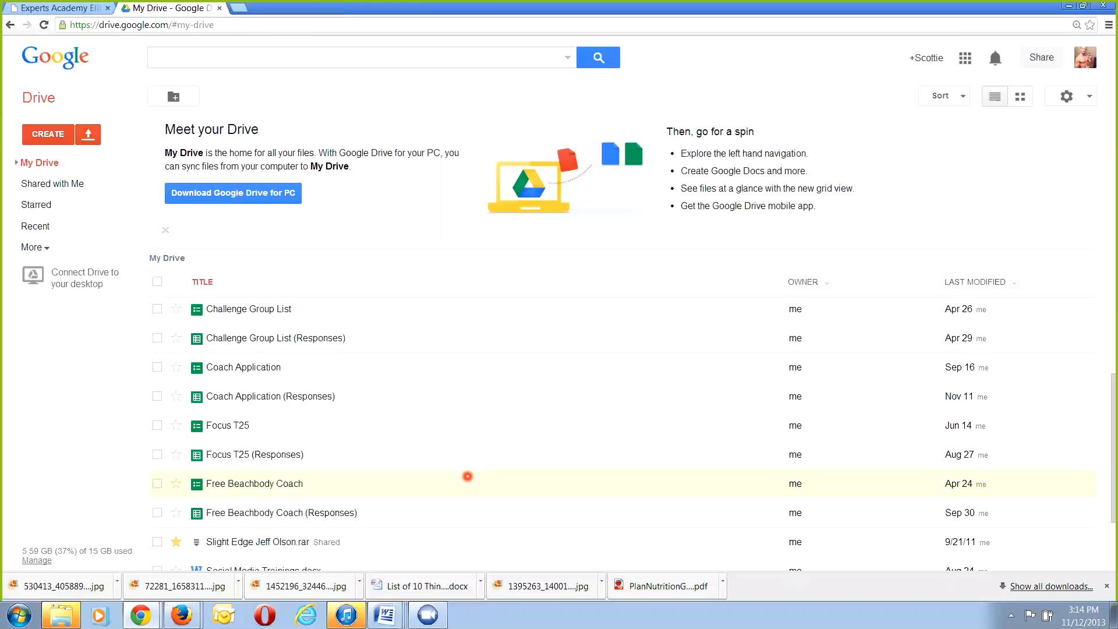
# - Create a new form in Google Drive, keeping the title Untitled Form and the Default theme
pyautogui.scroll(-1, 515, 424)
pyautogui.scroll(-1, 515, 424)
pyautogui.scroll(3, 155, 394)
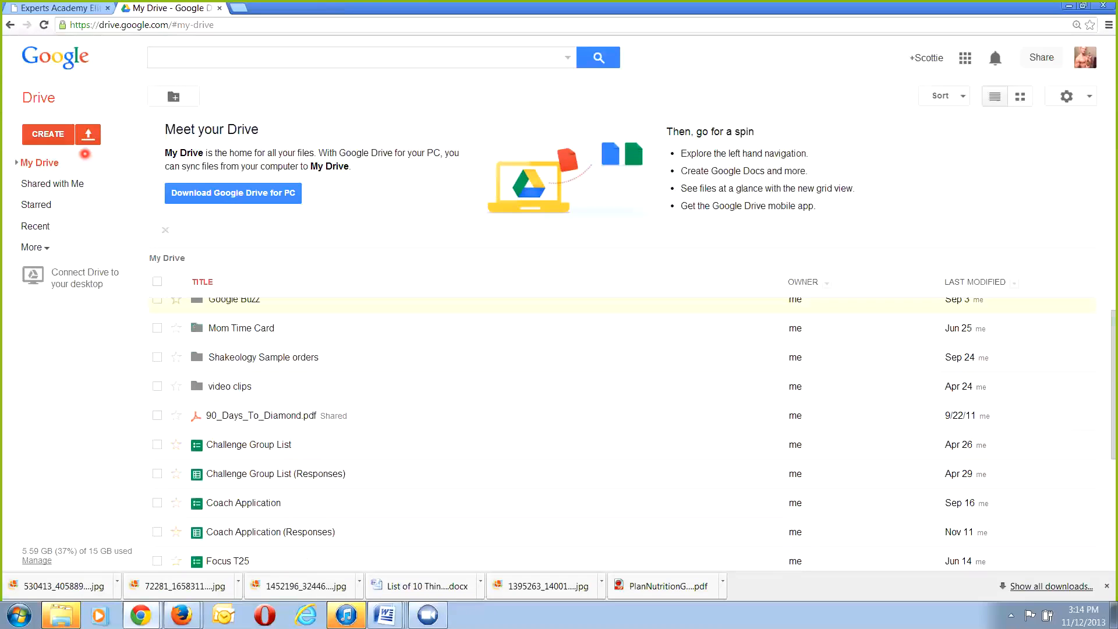
pyautogui.click(52, 135)
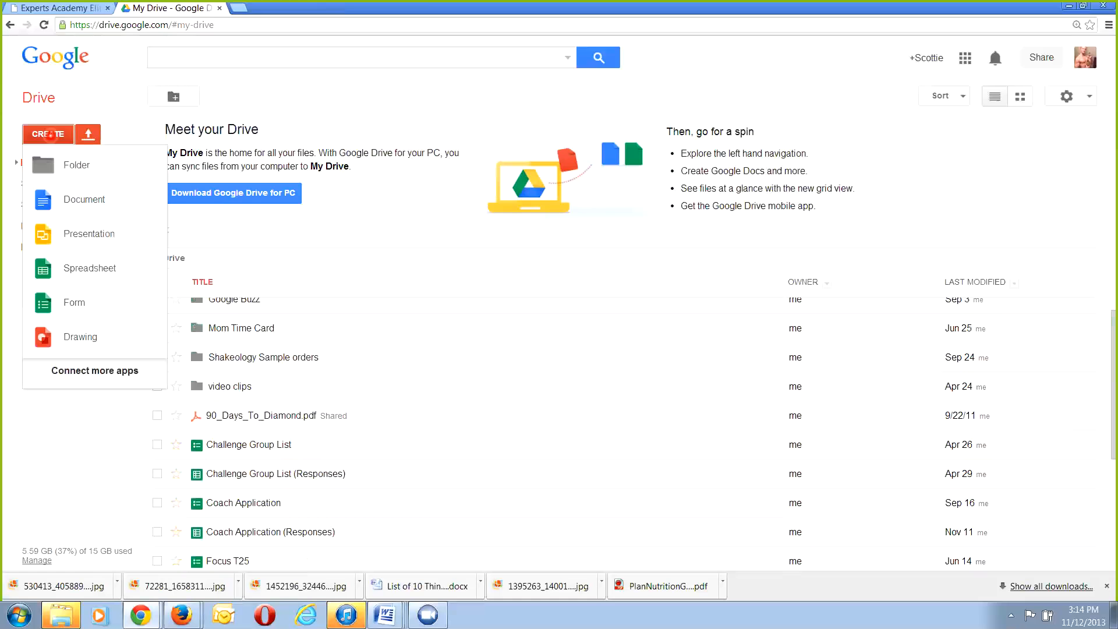
pyautogui.click(82, 307)
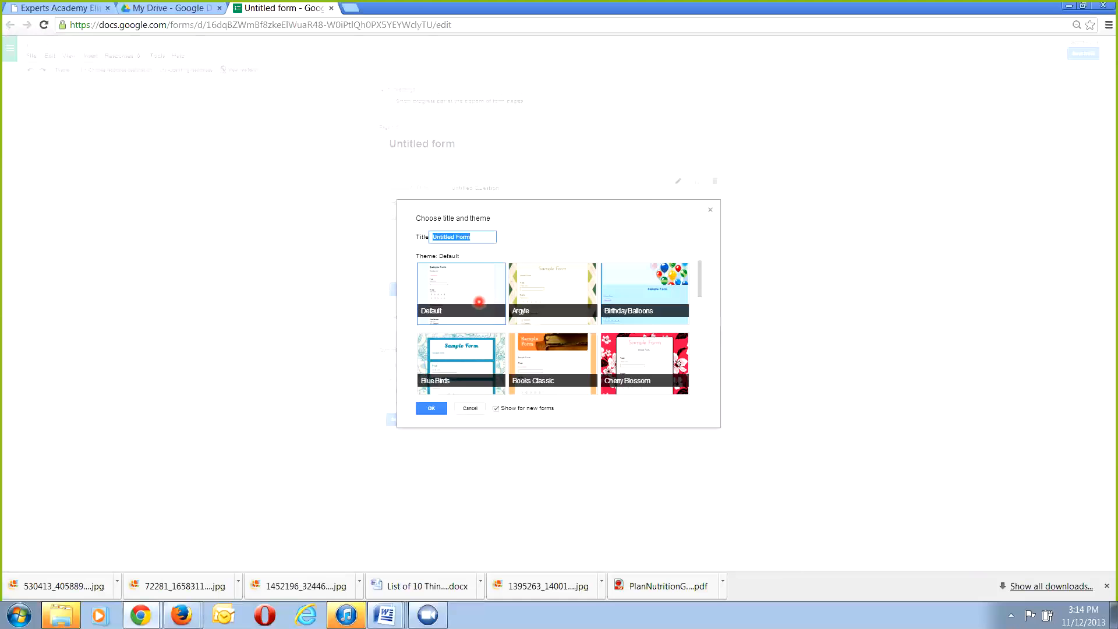
pyautogui.click(480, 303)
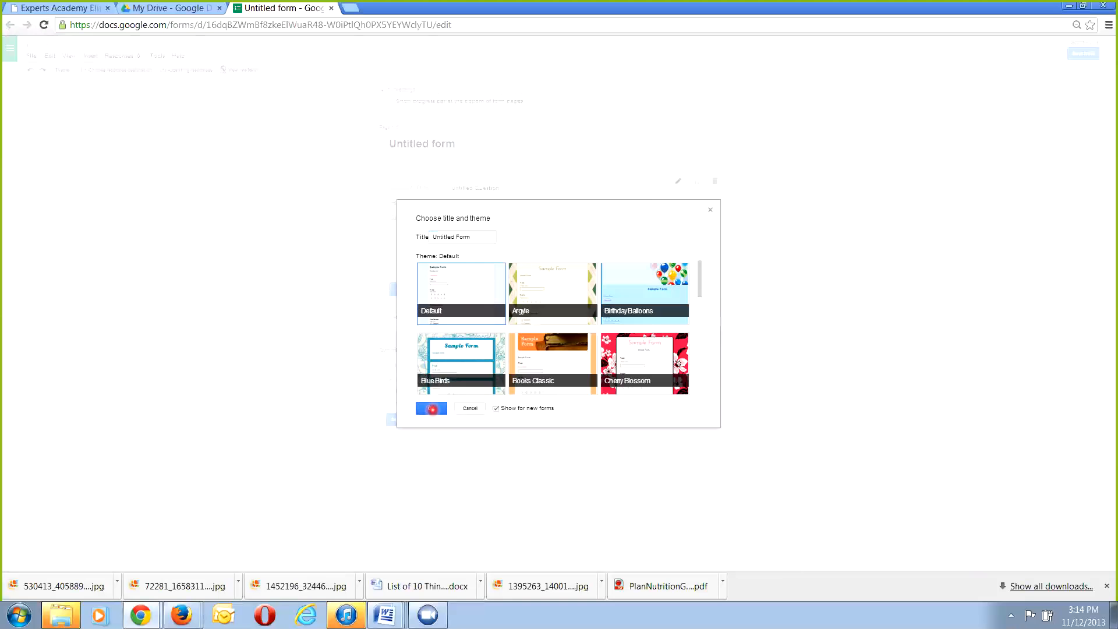
pyautogui.click(431, 407)
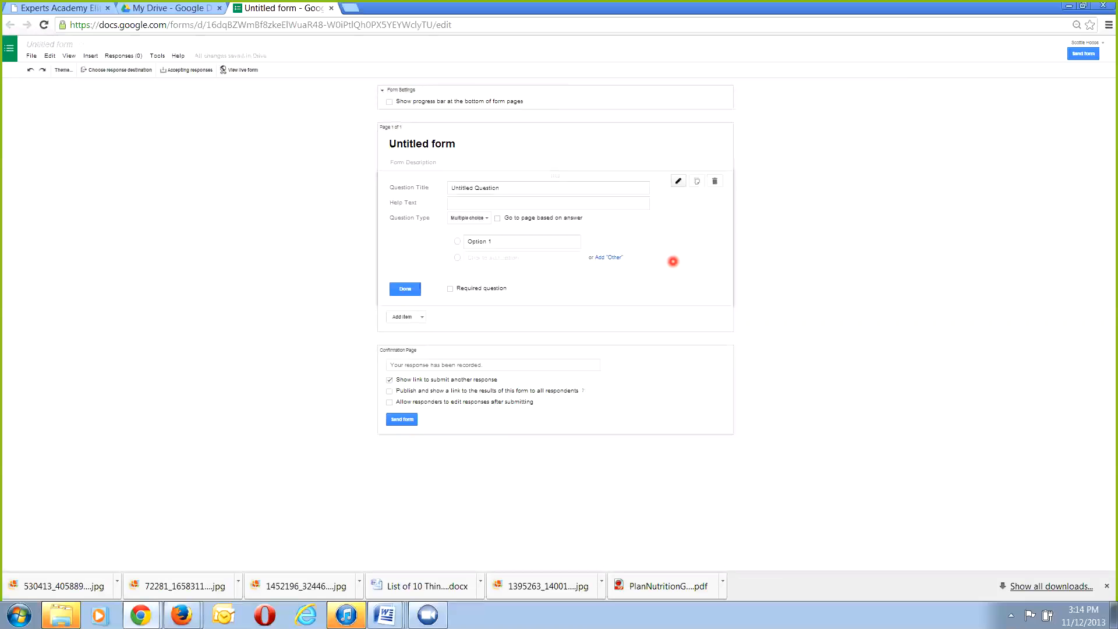
# - Set the first question's title to "Beachbody Coach Application" and leave its help text empty
pyautogui.hotkey('ctrl', '+')
pyautogui.hotkey('ctrl', '+')
pyautogui.hotkey('ctrl', '+')
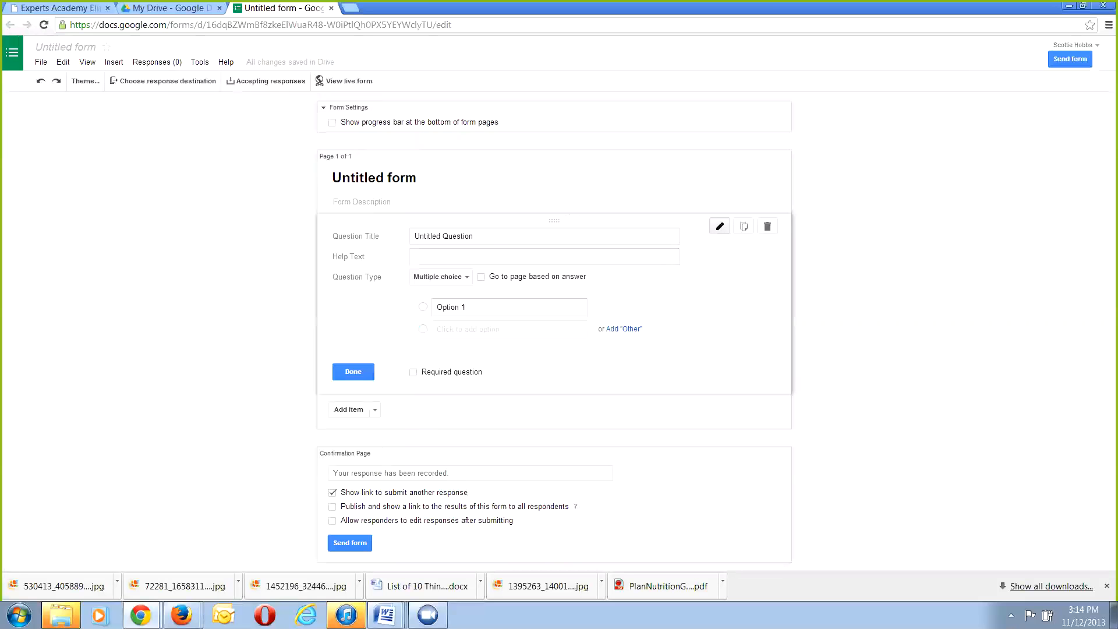
pyautogui.moveTo(485, 238); pyautogui.dragTo(378, 251)
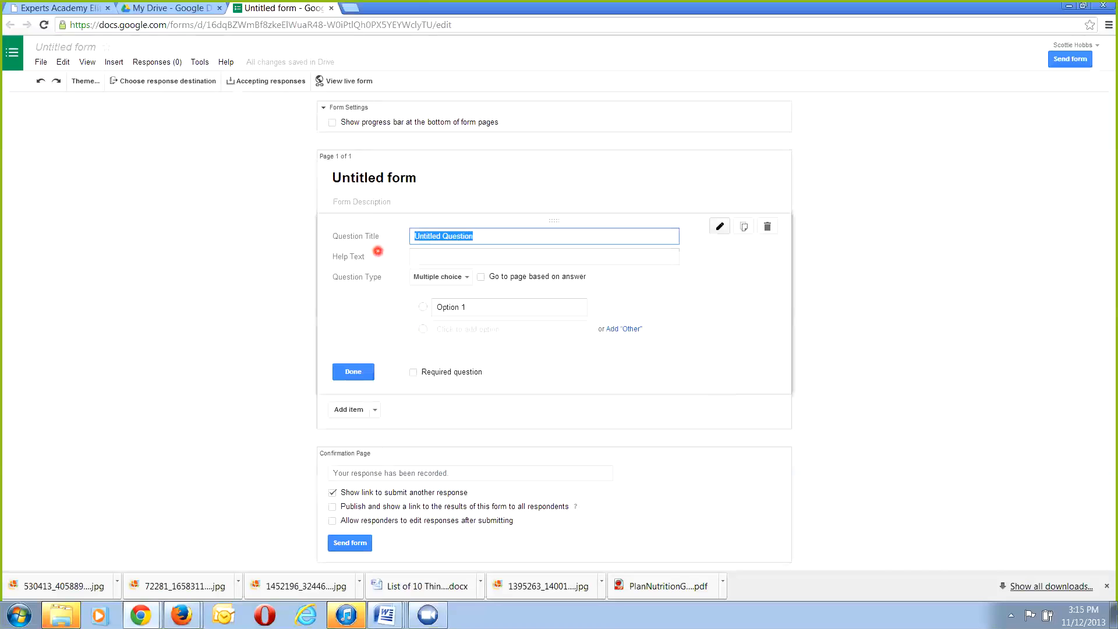
pyautogui.write('Beachbody Coach Application')
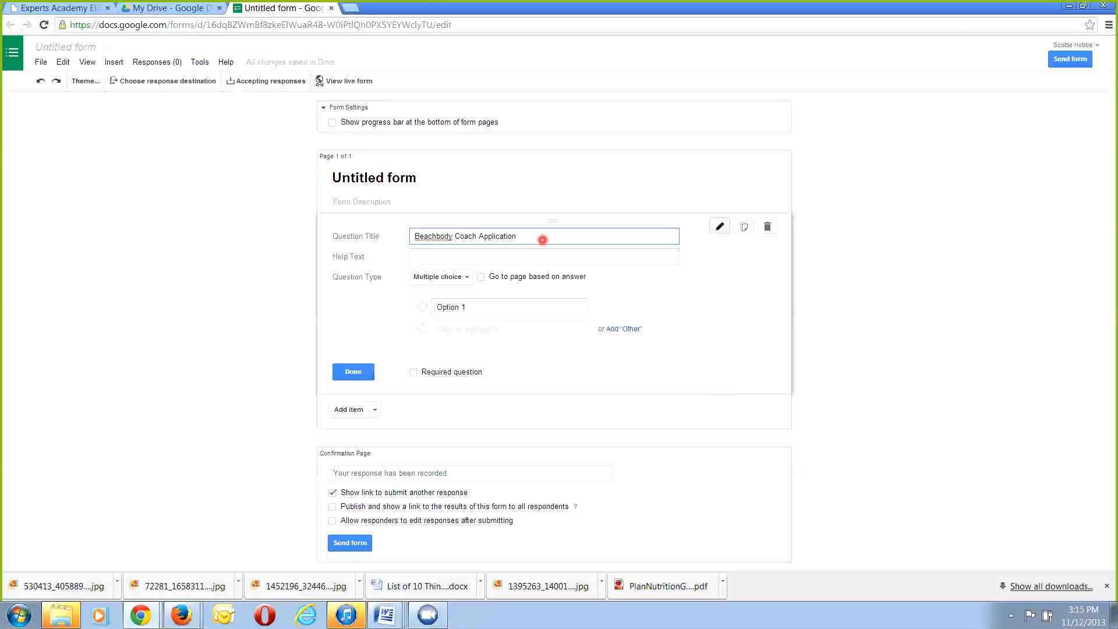
pyautogui.click(525, 256)
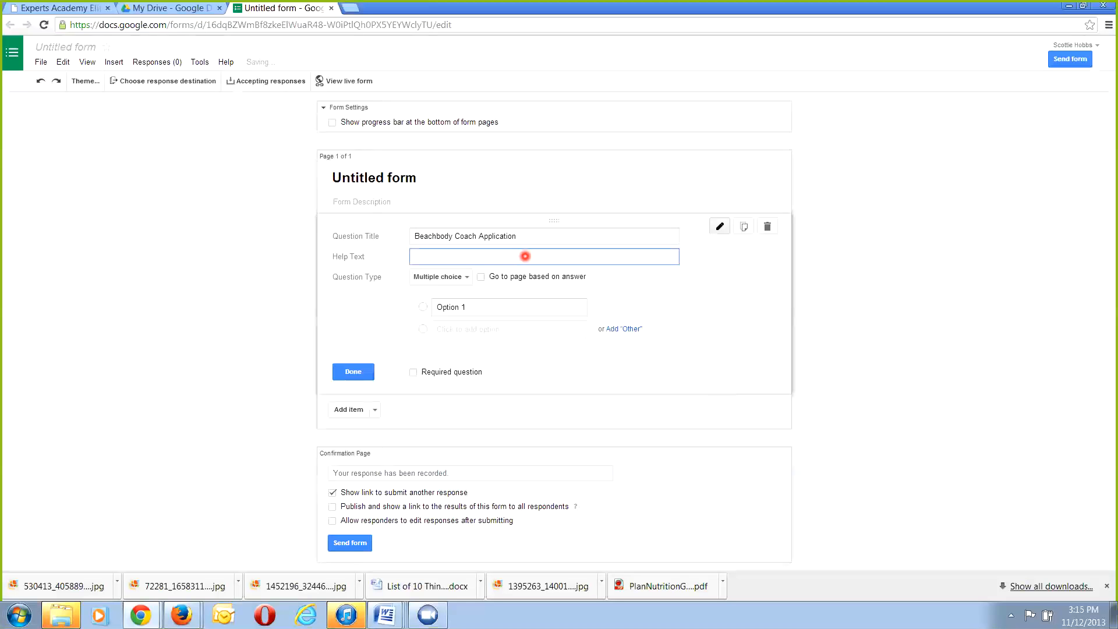
pyautogui.click(465, 278)
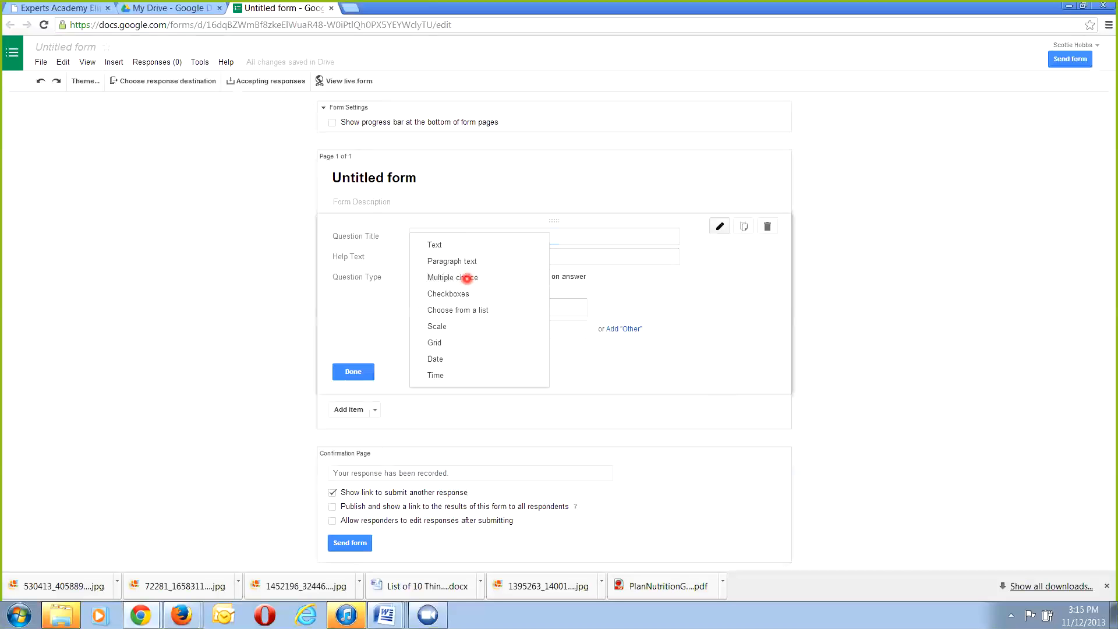
pyautogui.click(355, 303)
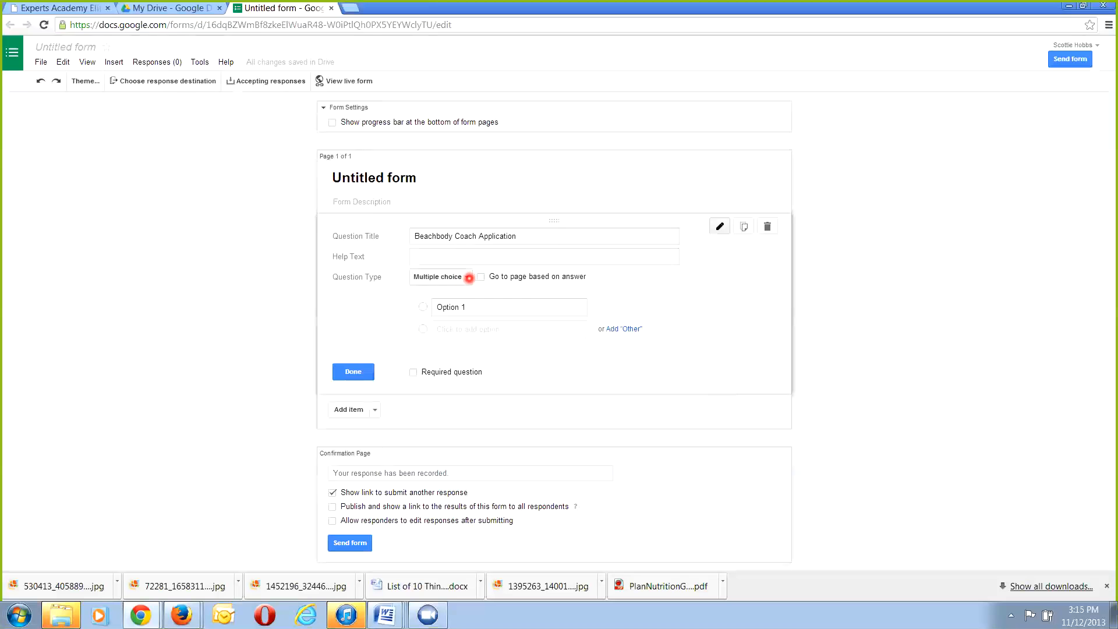
pyautogui.click(468, 279)
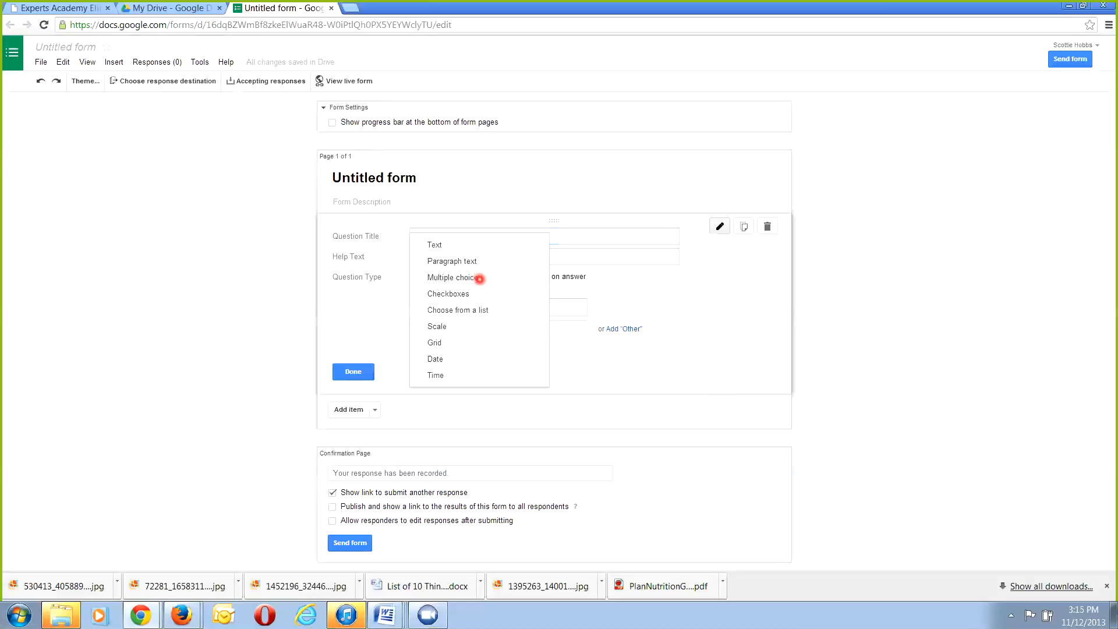
pyautogui.click(479, 279)
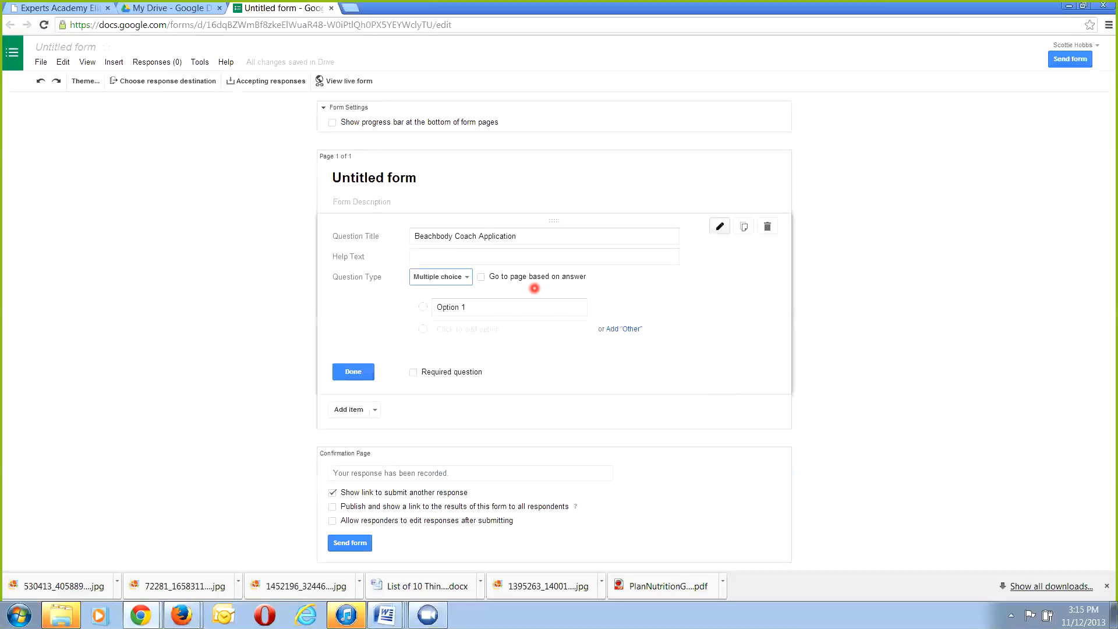
pyautogui.click(438, 308)
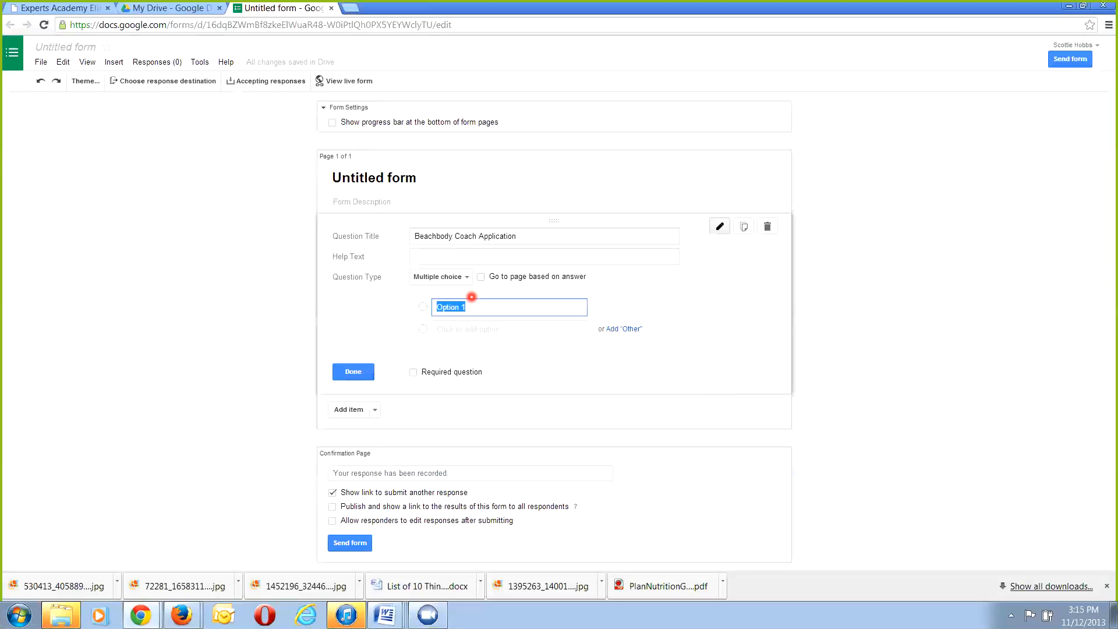
pyautogui.click(452, 260)
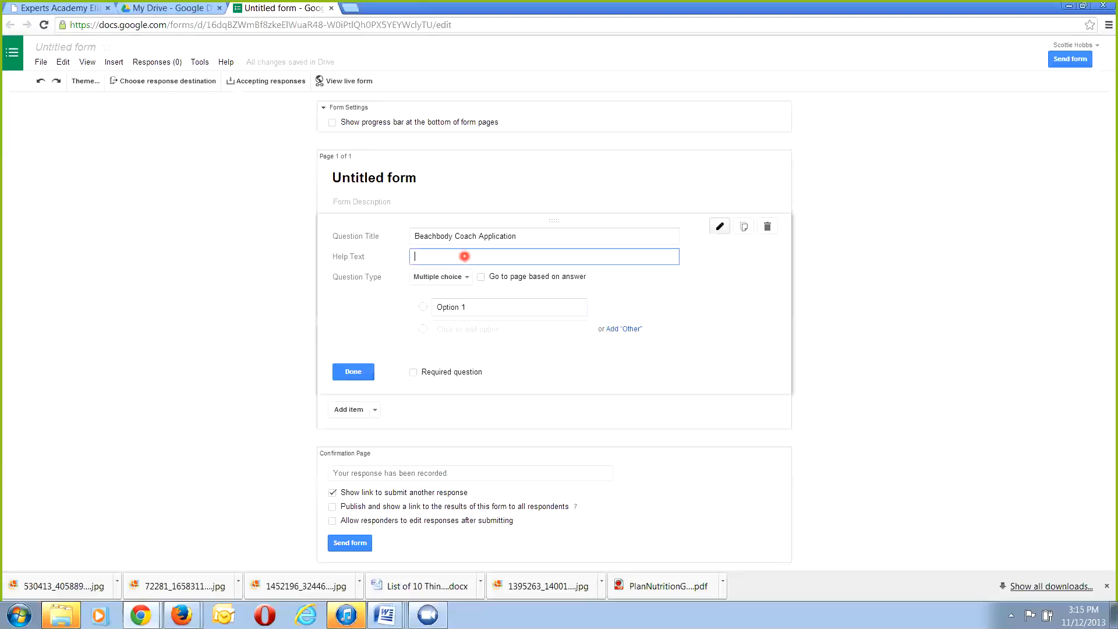
# - Move the text "Beachbody Coach Application" from the first question's title to the form title, replacing "Untitled form"
pyautogui.click(547, 239)
pyautogui.moveTo(544, 237); pyautogui.dragTo(326, 225)
pyautogui.rightClick(445, 236)
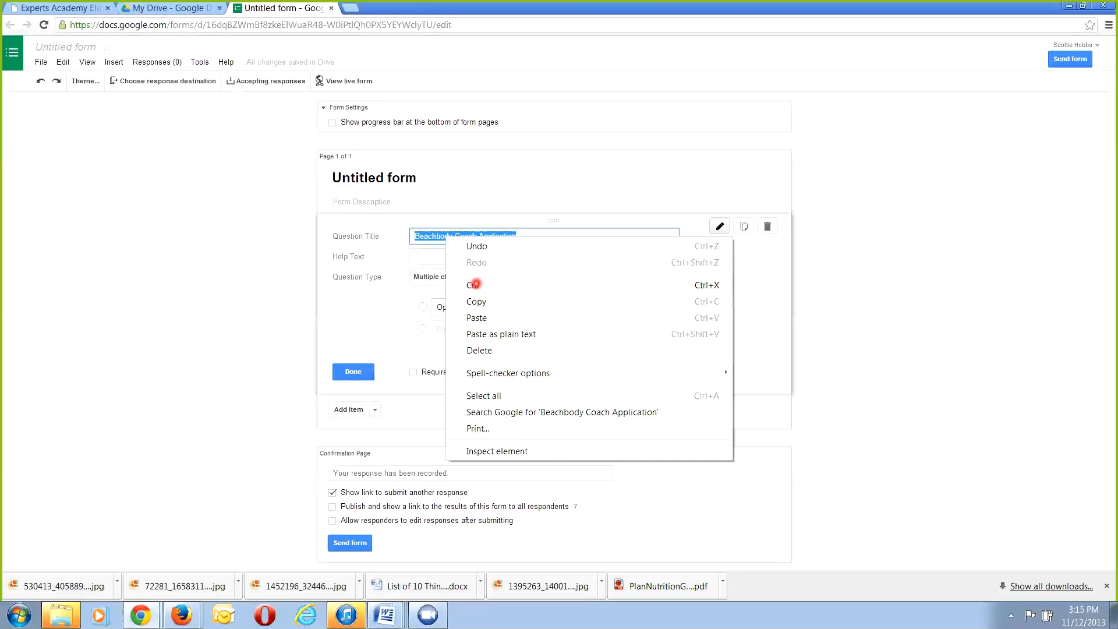
pyautogui.click(475, 284)
pyautogui.click(431, 182)
pyautogui.moveTo(431, 181); pyautogui.dragTo(326, 172)
pyautogui.rightClick(360, 178)
pyautogui.click(408, 260)
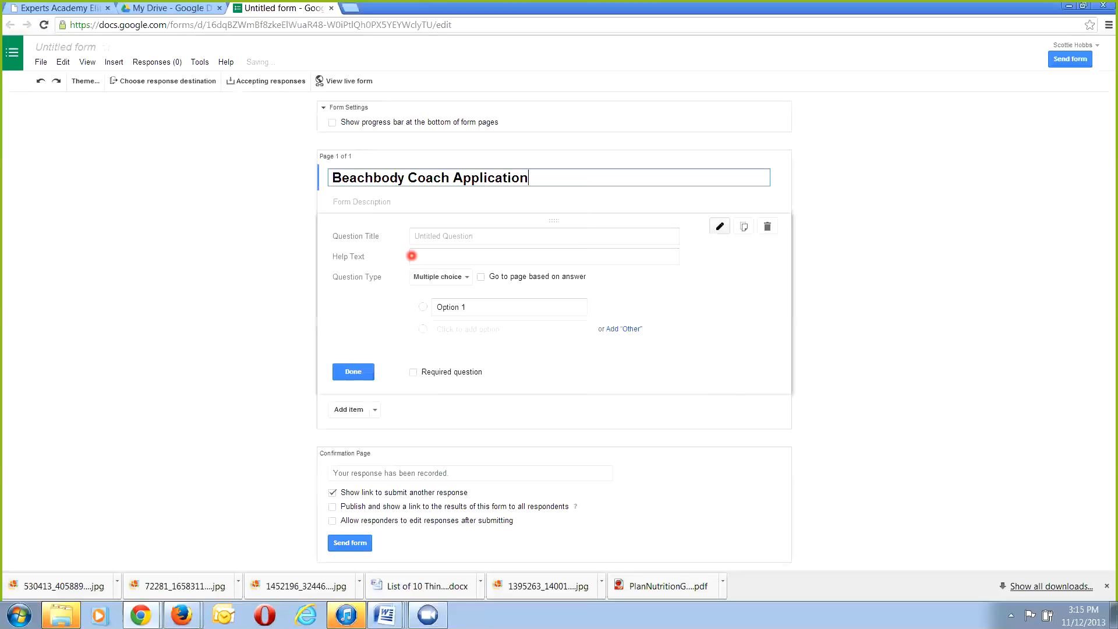
pyautogui.click(450, 237)
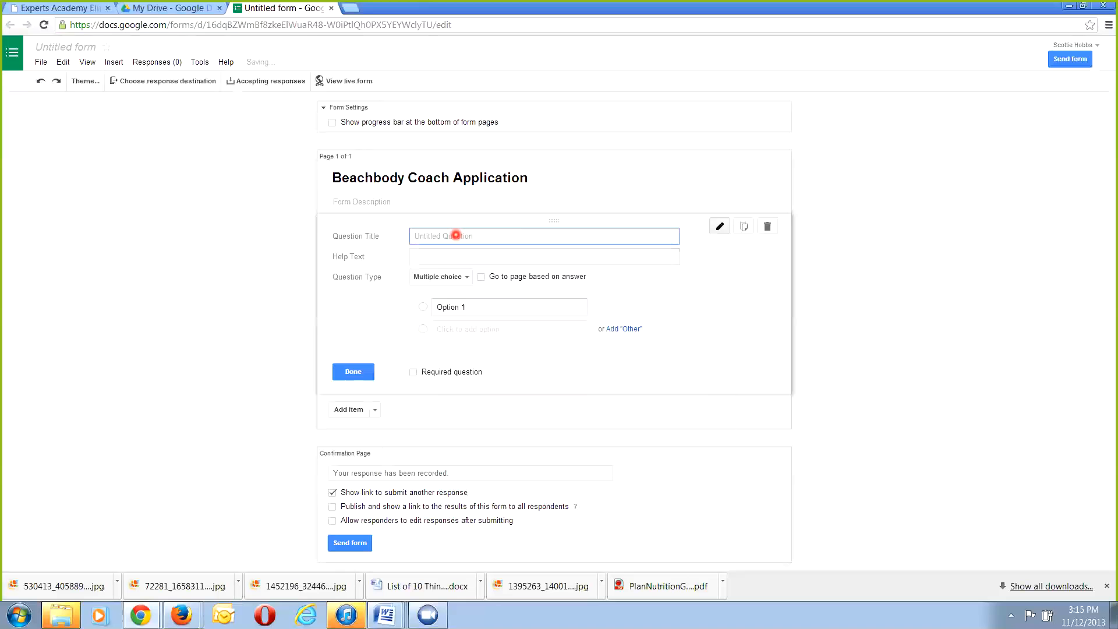
pyautogui.write('How d')
pyautogui.press('BackSpace')
pyautogui.press('BackSpace')
pyautogui.press('BackSpace')
pyautogui.press('BackSpace')
pyautogui.write('ave you ever be')
pyautogui.press('BackSpace')
pyautogui.press('BackSpace')
pyautogui.press('BackSpace')
pyautogui.press('BackSpace')
pyautogui.press('BackSpace')
pyautogui.press('BackSpace')
pyautogui.press('BackSpace')
pyautogui.press('BackSpace')
pyautogui.press('BackSpace')
pyautogui.press('BackSpace')
pyautogui.press('BackSpace')
pyautogui.press('BackSpace')
pyautogui.press('BackSpace')
pyautogui.press('BackSpace')
pyautogui.press('BackSpace')
pyautogui.write('If you ha')
pyautogui.press('BackSpace')
pyautogui.press('BackSpace')
pyautogui.press('BackSpace')
pyautogui.press('BackSpace')
pyautogui.press('BackSpace')
pyautogui.press('BackSpace')
pyautogui.press('BackSpace')
pyautogui.press('BackSpace')
# - Title the first question "Full Name", set its type to Text and mark it as required
pyautogui.write('Full Name')
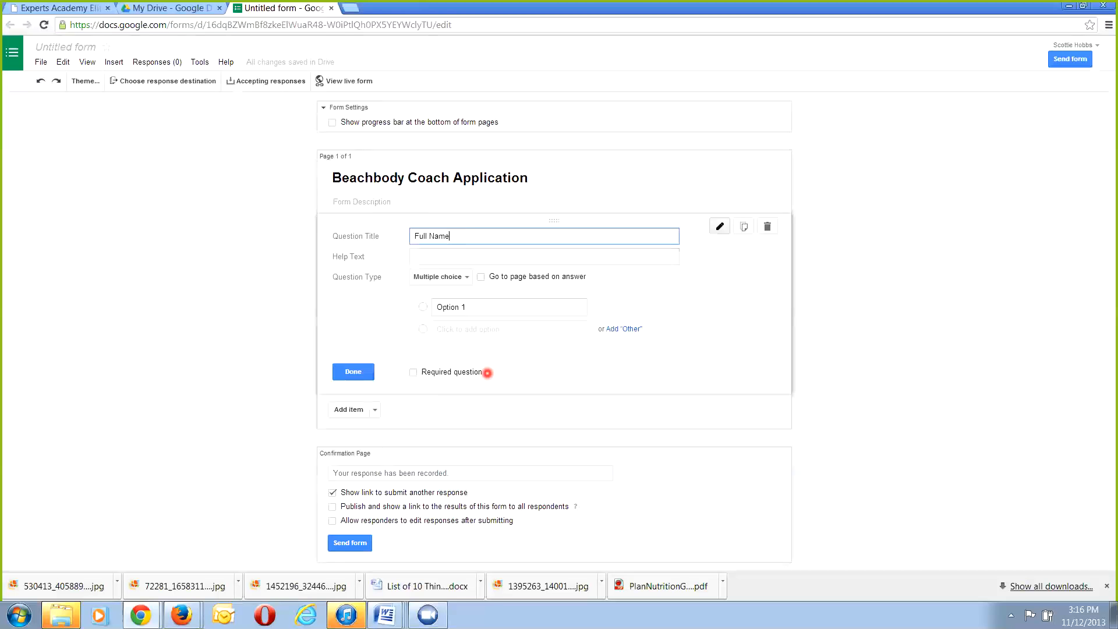
pyautogui.click(721, 228)
pyautogui.click(721, 227)
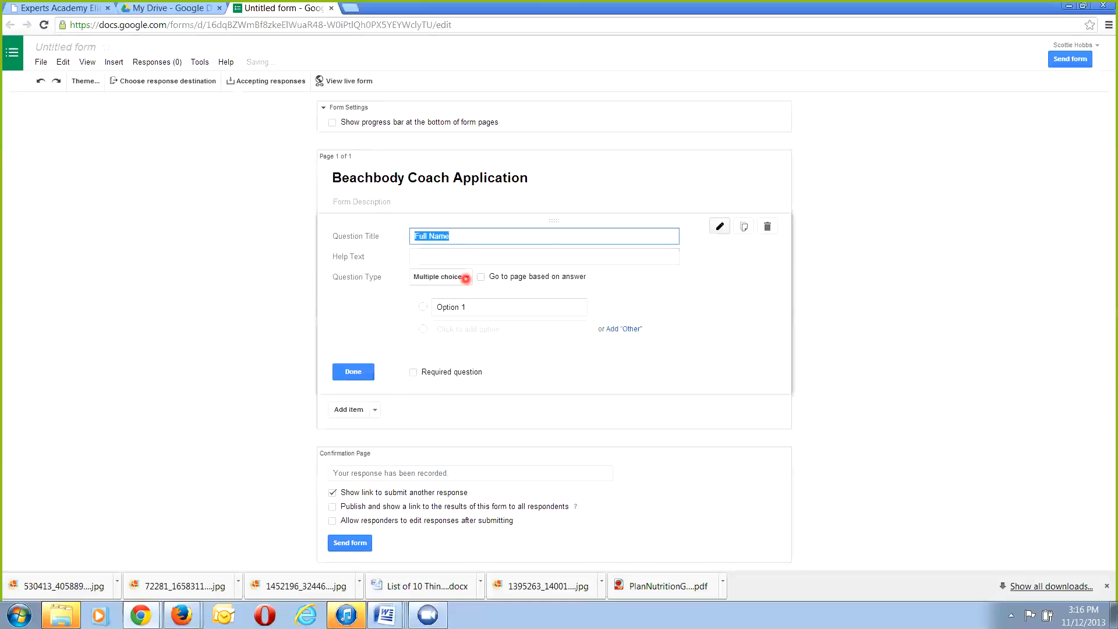
pyautogui.click(464, 277)
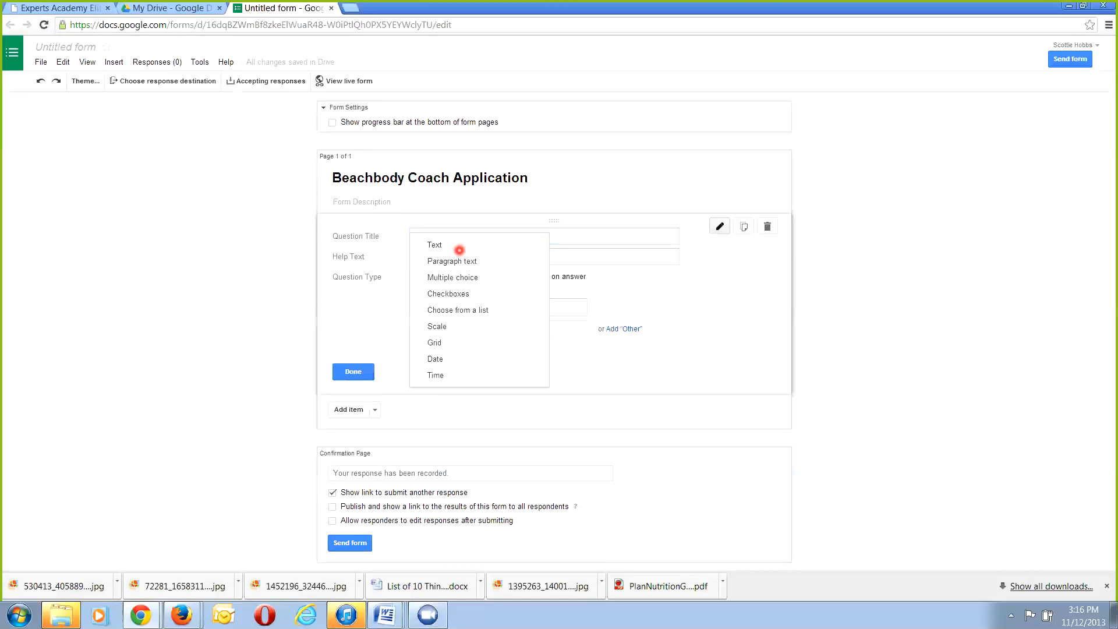
pyautogui.click(460, 248)
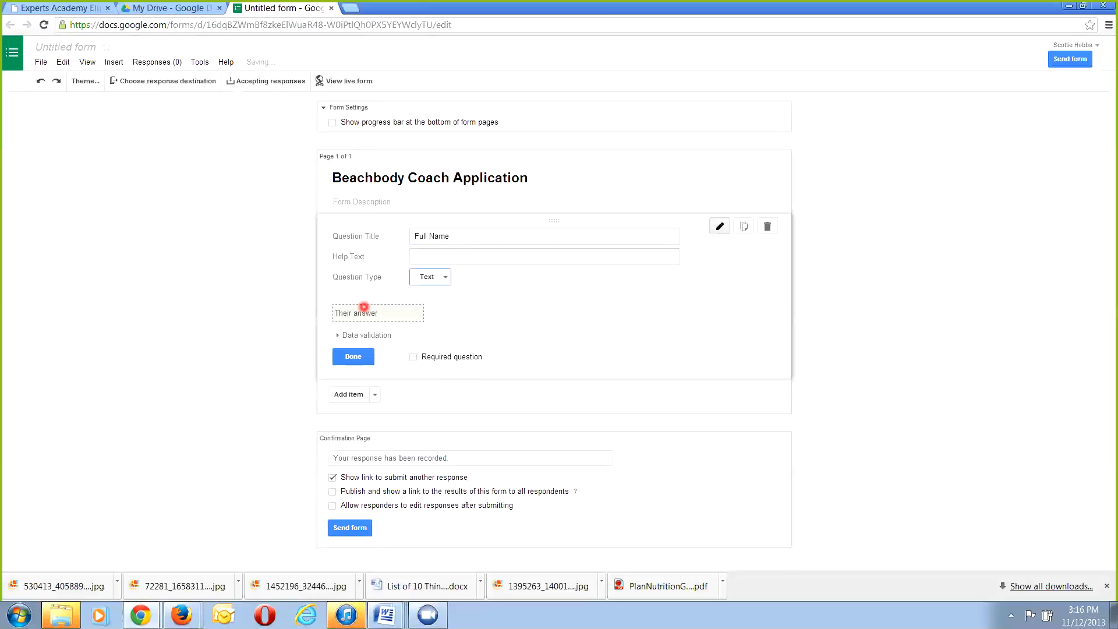
pyautogui.click(355, 359)
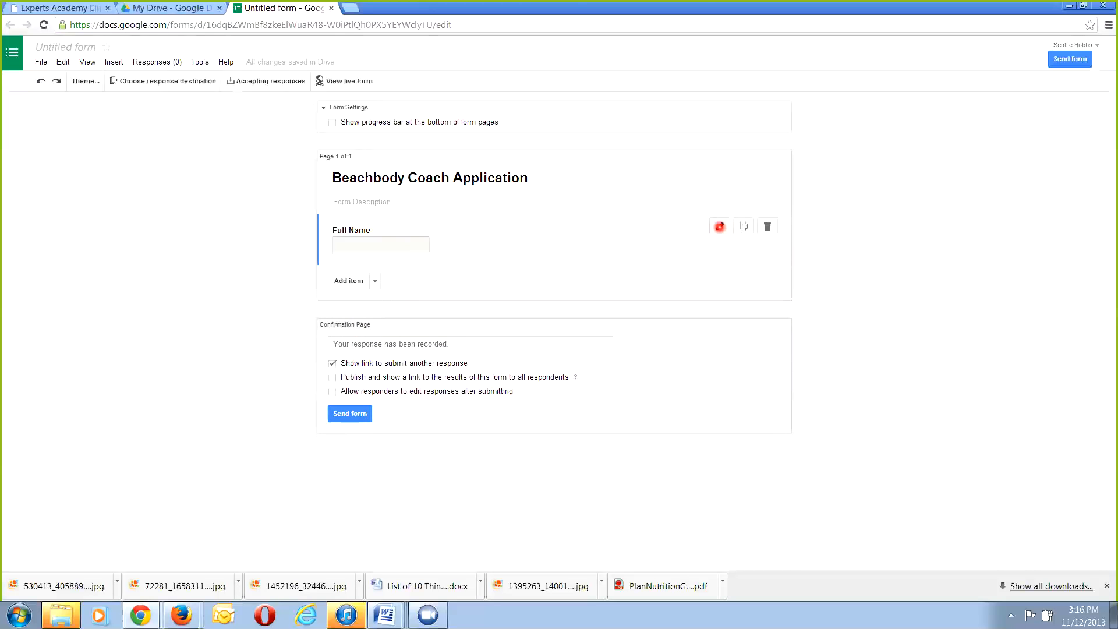
pyautogui.click(720, 226)
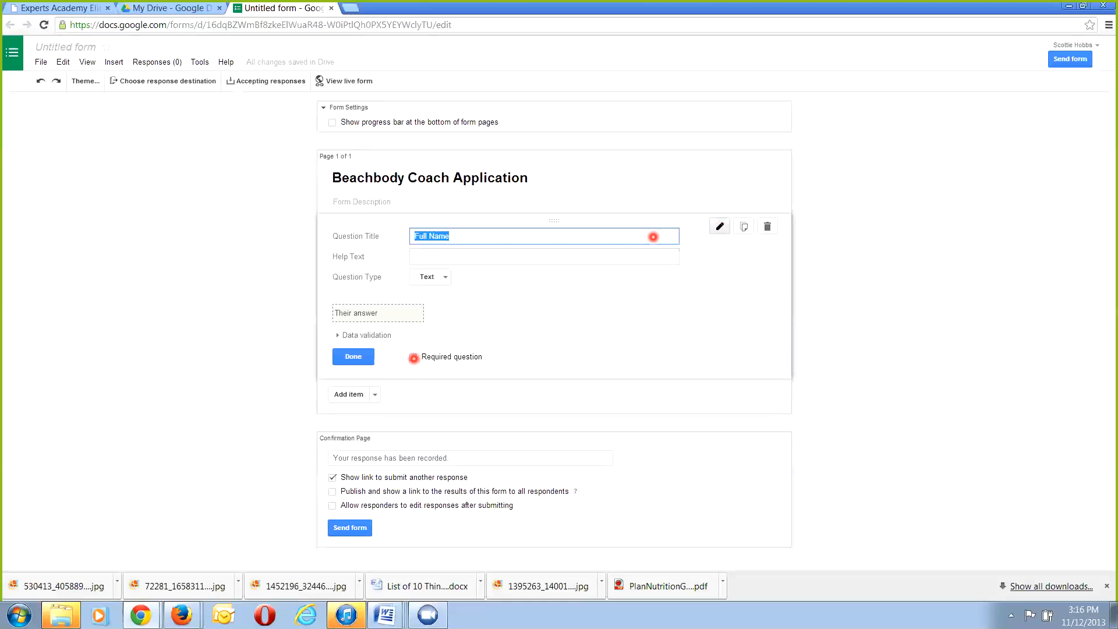
pyautogui.click(413, 357)
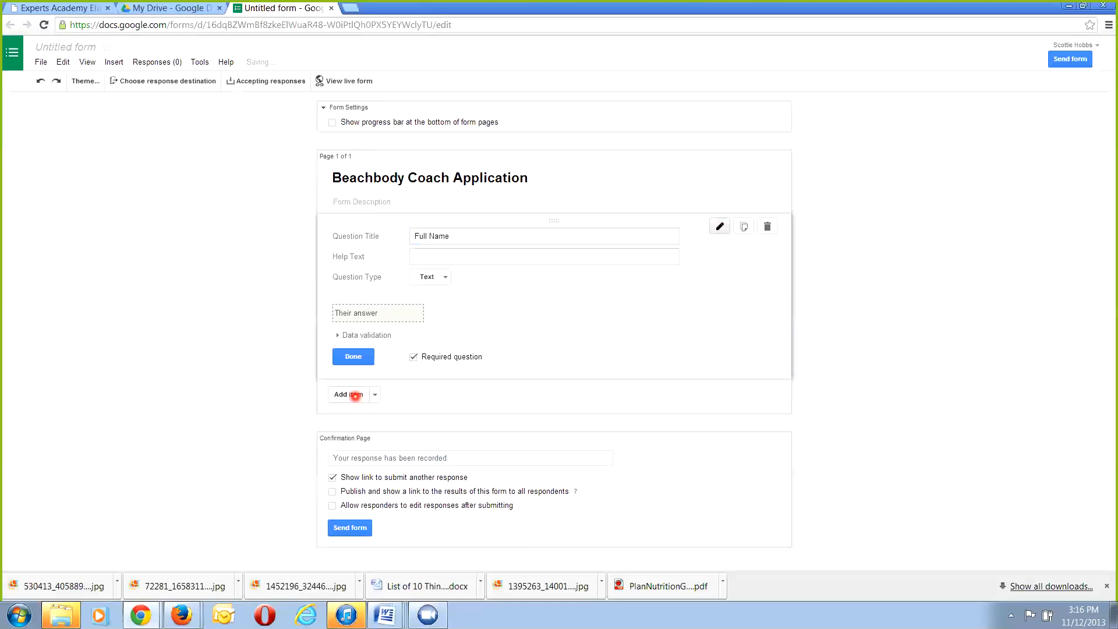
# - Add a second question titled "Have you done a Beachbody program before? If so which one?"
pyautogui.click(351, 394)
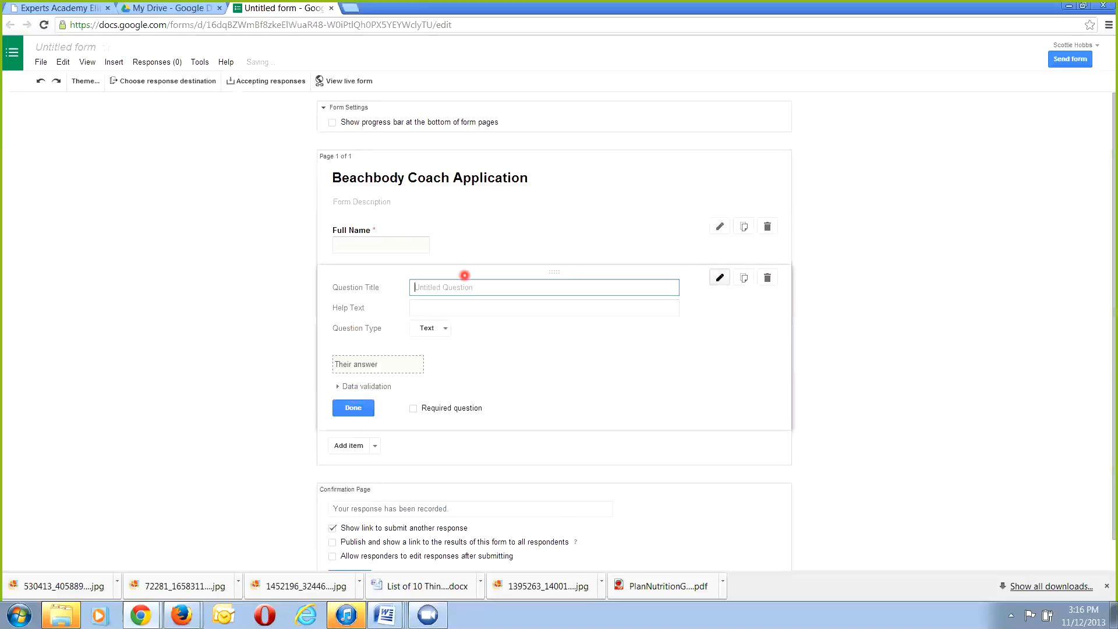
pyautogui.write('HAve you done a Beachbody wor')
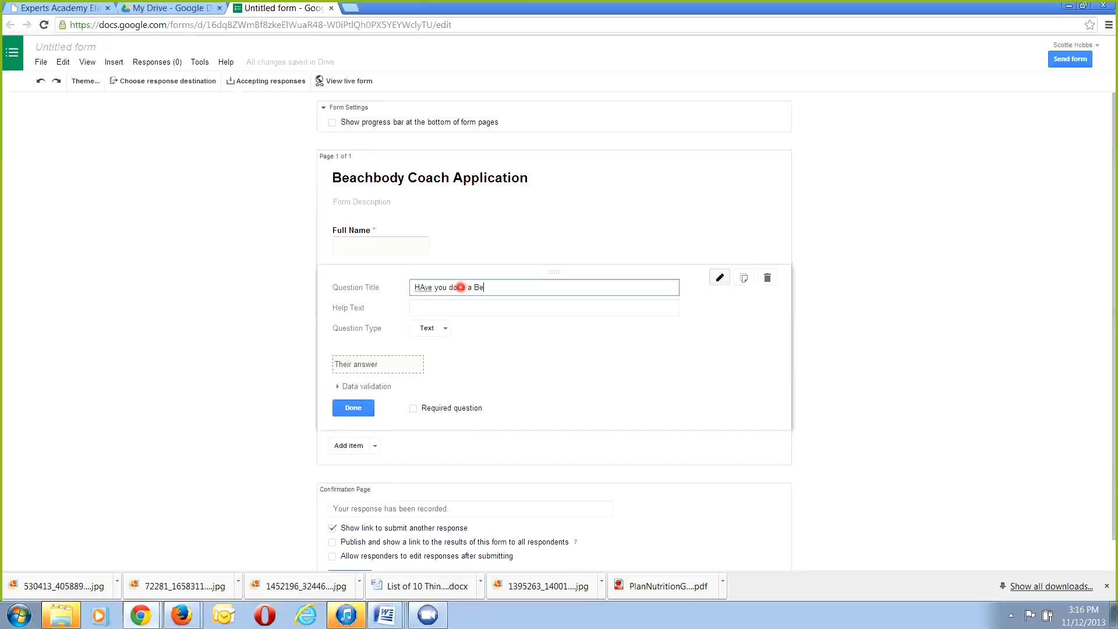
pyautogui.press('BackSpace')
pyautogui.press('BackSpace')
pyautogui.press('BackSpace')
pyautogui.write('program before?  If so Which')
pyautogui.press('BackSpace')
pyautogui.press('BackSpace')
pyautogui.press('BackSpace')
pyautogui.press('BackSpace')
pyautogui.press('BackSpace')
pyautogui.write('which one?')
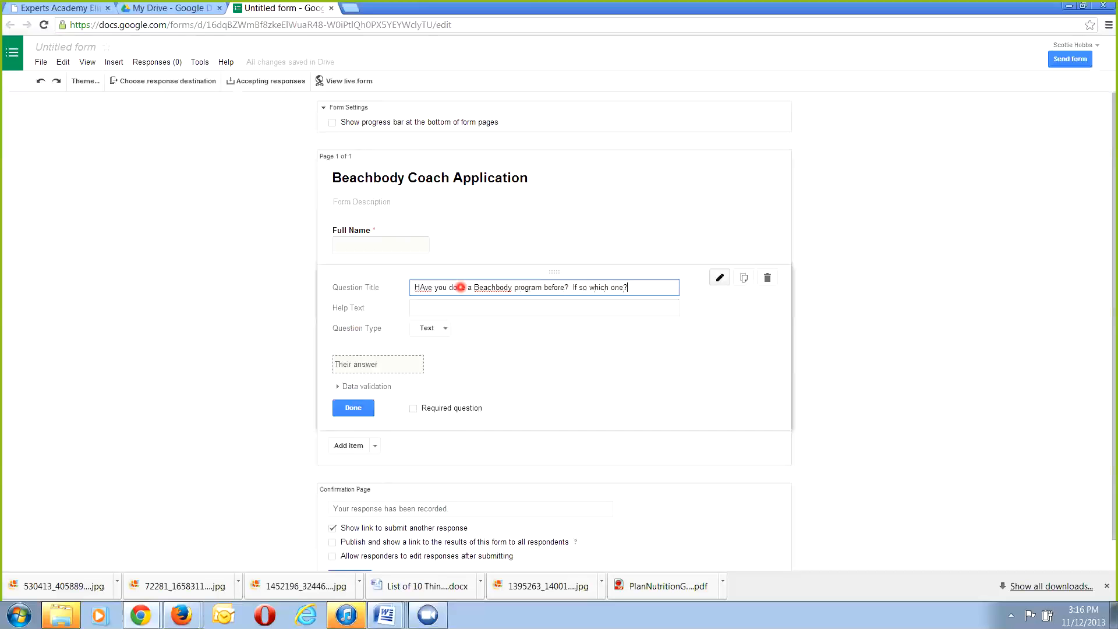
pyautogui.click(428, 287)
pyautogui.press('BackSpace')
pyautogui.write('a')
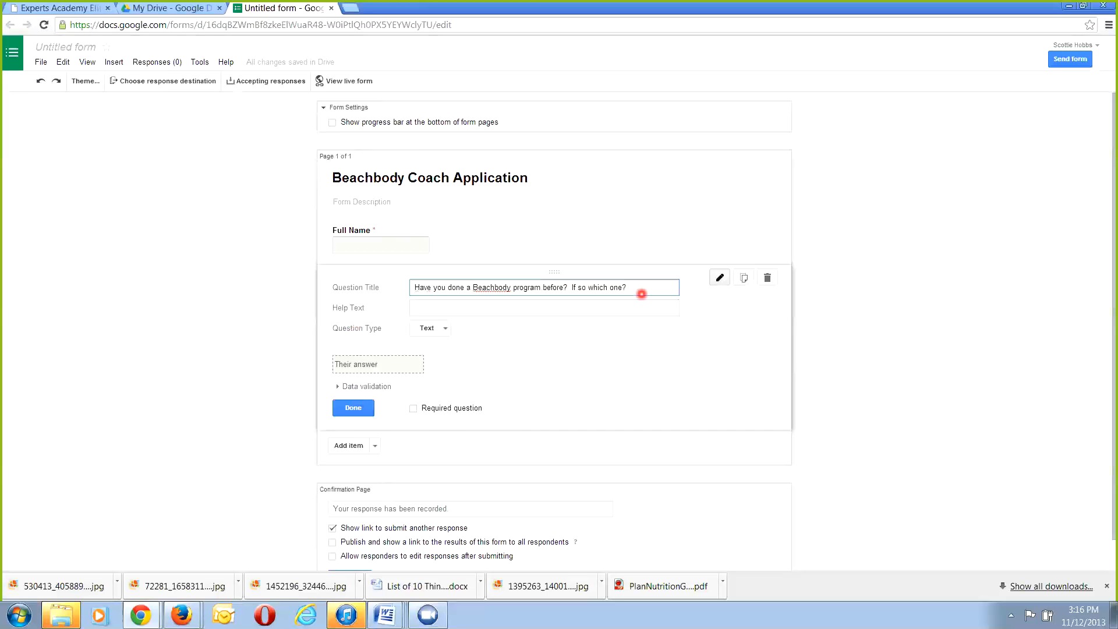
pyautogui.click(658, 288)
# - Change the second question's type to Multiple choice and enter P90X and Insanity as its first two options
pyautogui.click(442, 329)
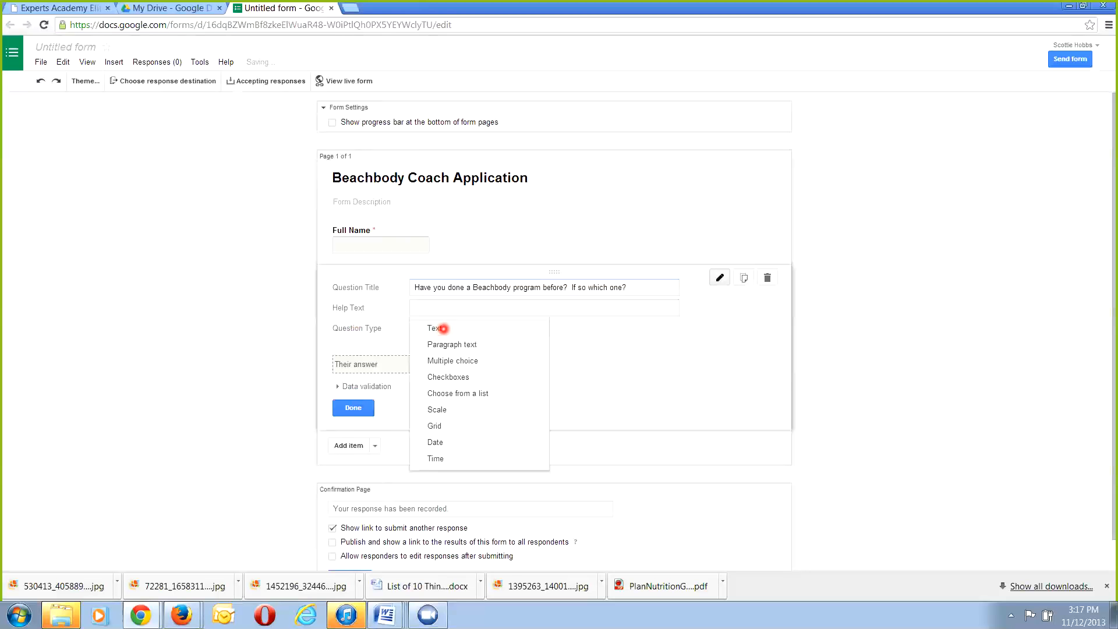
pyautogui.click(450, 360)
pyautogui.click(445, 358)
pyautogui.write('P90X')
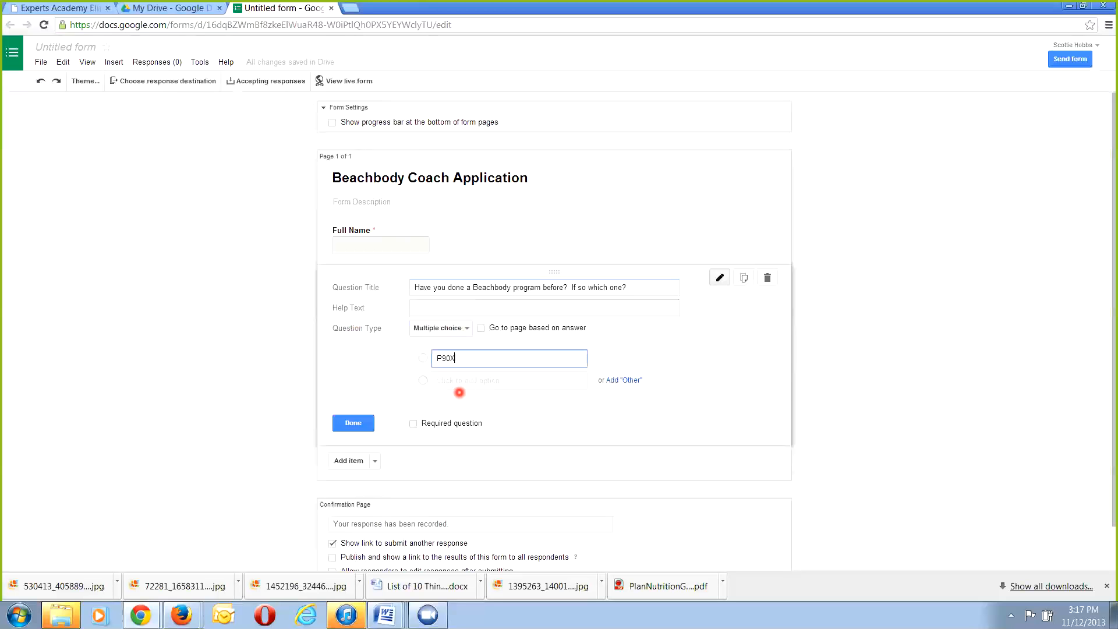
pyautogui.click(461, 380)
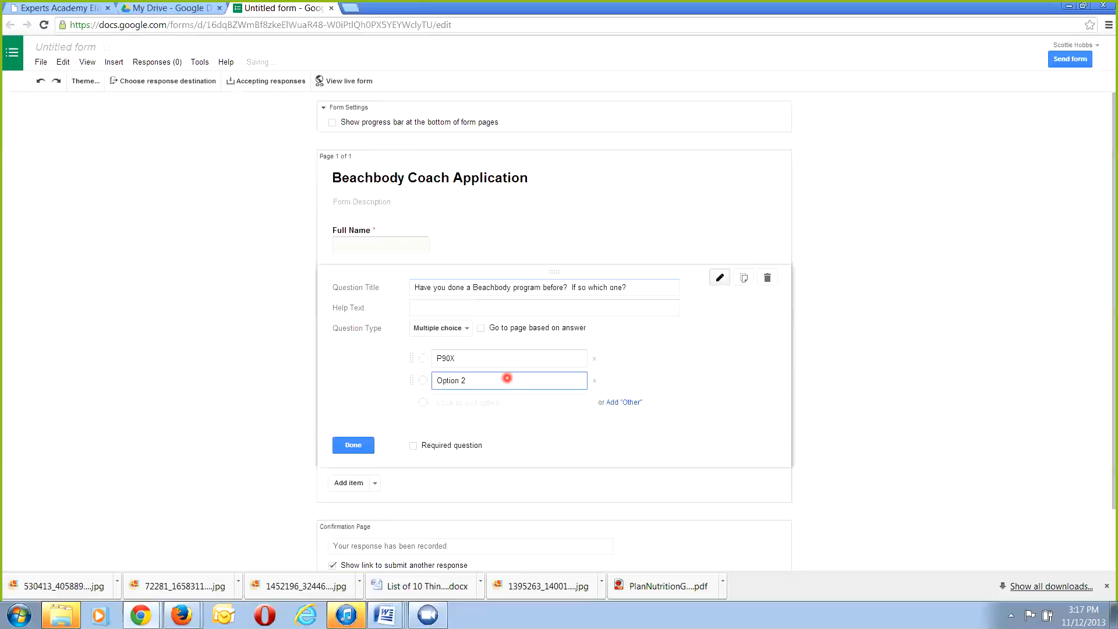
pyautogui.moveTo(506, 379); pyautogui.dragTo(421, 379)
pyautogui.write('Insanity')
pyautogui.press('Return')
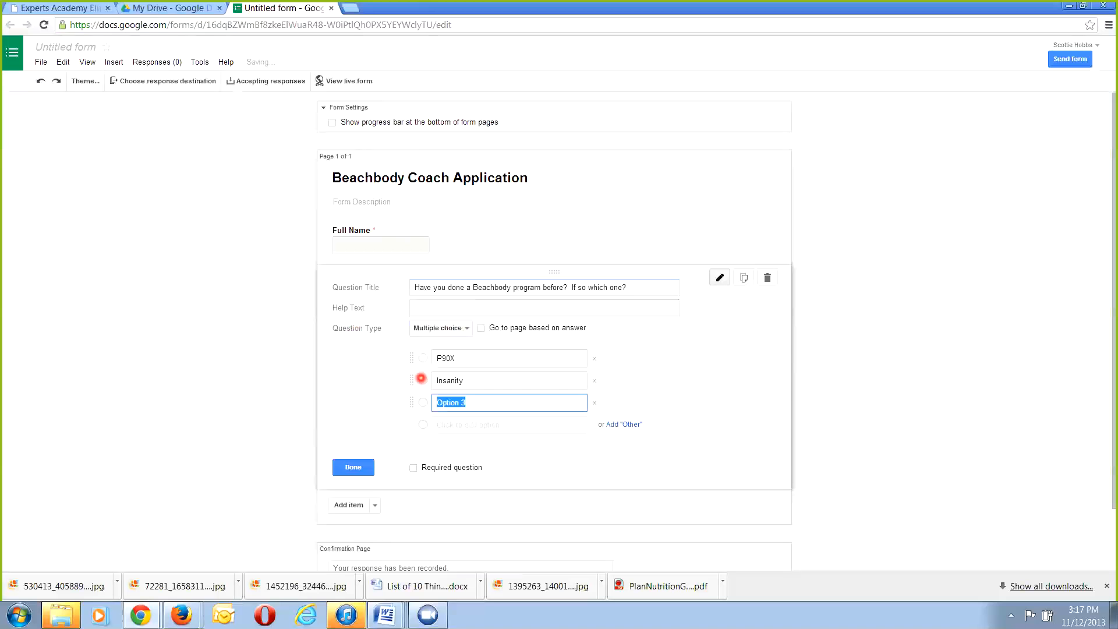
# - Add the options Body Beast, T25 and Chalean Extreme, mark the question as required and finish editing it
pyautogui.write('Body Beast')
pyautogui.press('Return')
pyautogui.write('T25')
pyautogui.press('Return')
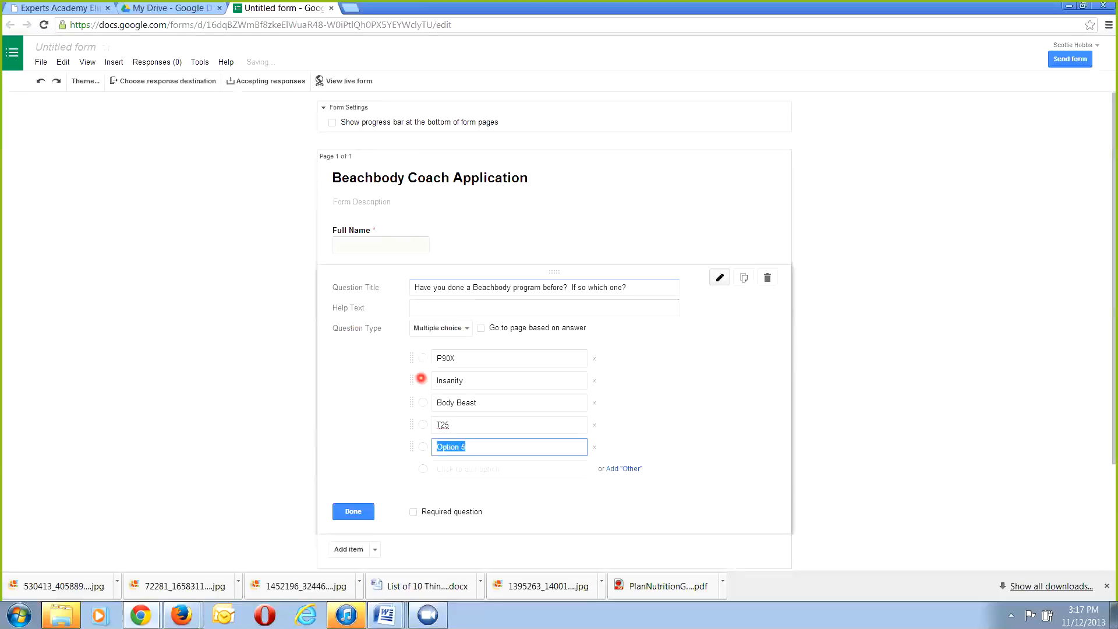
pyautogui.write('Chalean Extreme')
pyautogui.click(413, 512)
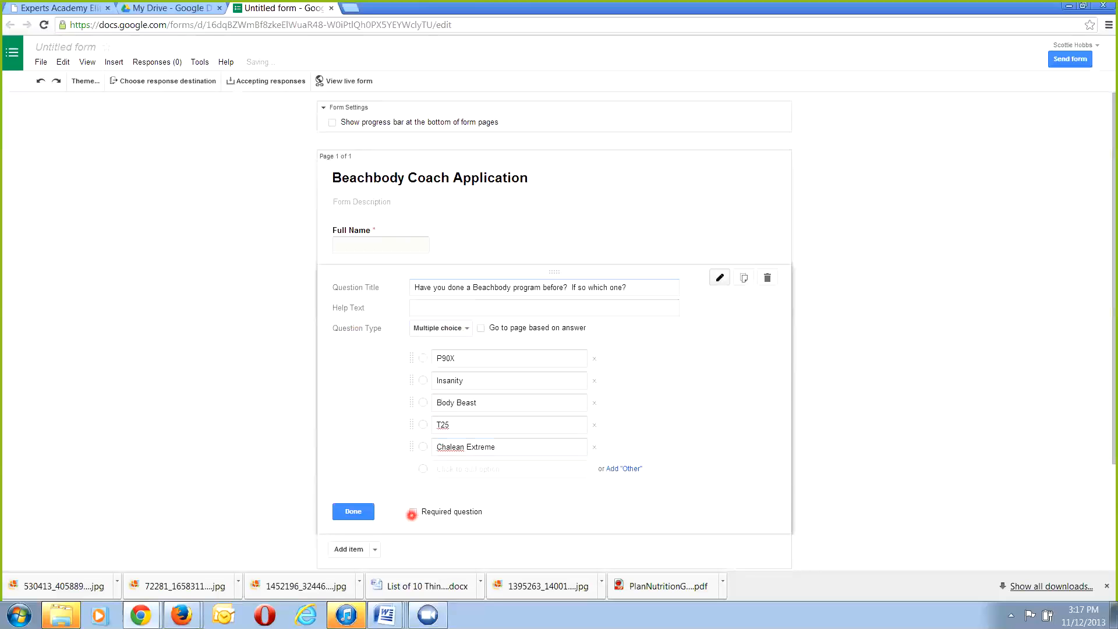
pyautogui.click(352, 511)
# - Replace the confirmation page message with "I will contact you in the next 24 hours"
pyautogui.scroll(-1, 469, 422)
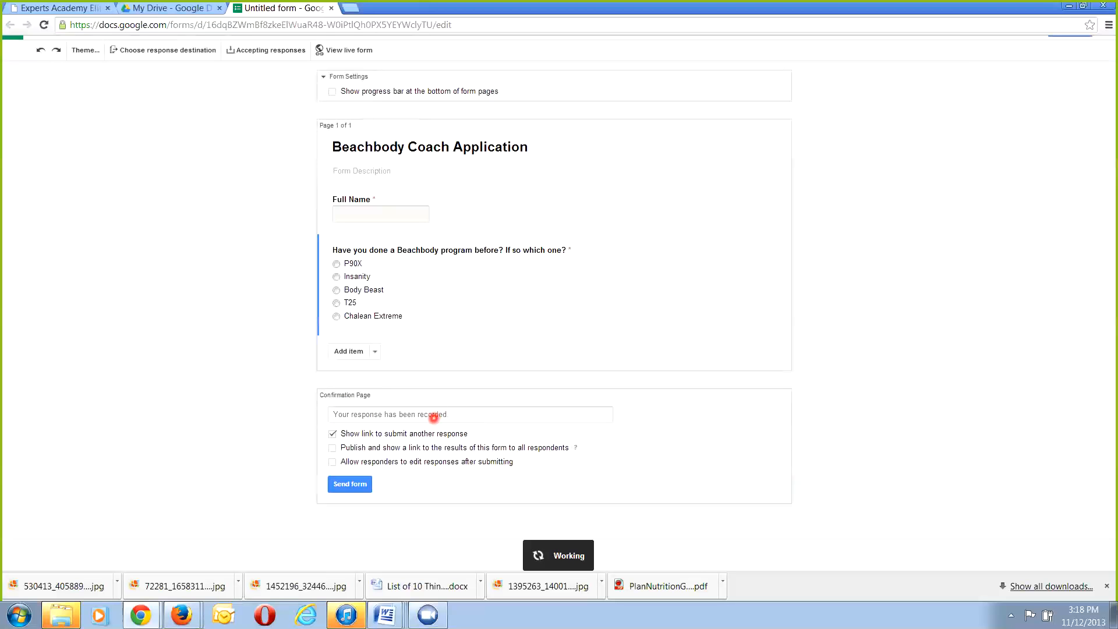
pyautogui.click(464, 417)
pyautogui.moveTo(464, 417); pyautogui.dragTo(251, 408)
pyautogui.write('I w')
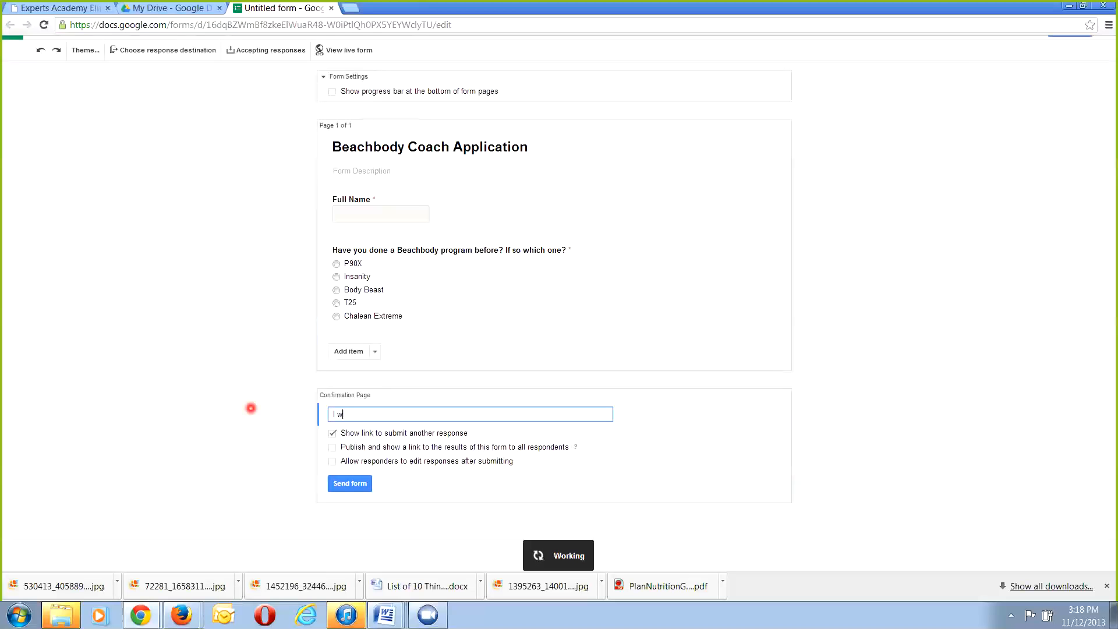
pyautogui.write('ill contact you in teh next 24 hours')
pyautogui.click(411, 415)
pyautogui.press('BackSpace')
pyautogui.press('BackSpace')
pyautogui.press('BackSpace')
pyautogui.write('the')
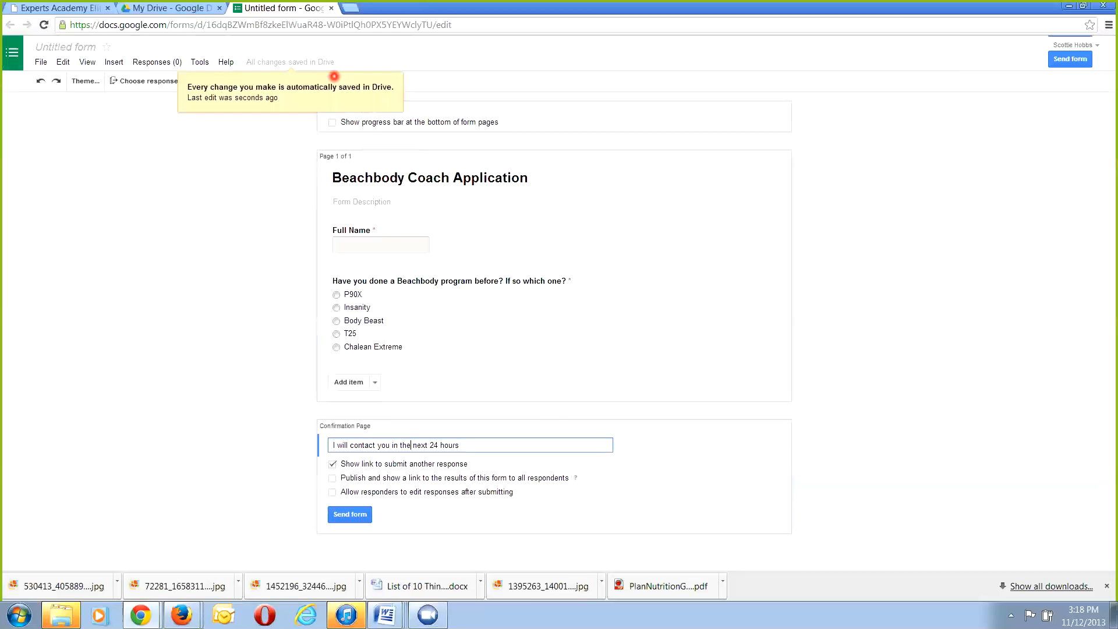
pyautogui.click(294, 117)
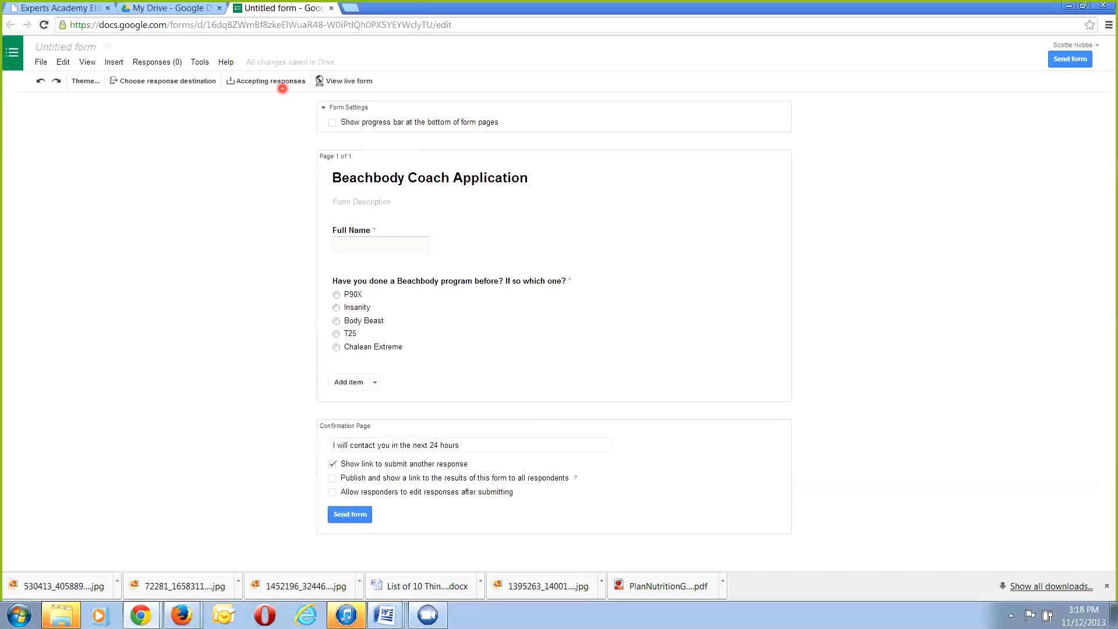
# - Turn off accepting responses for the form and turn it back on
pyautogui.click(267, 82)
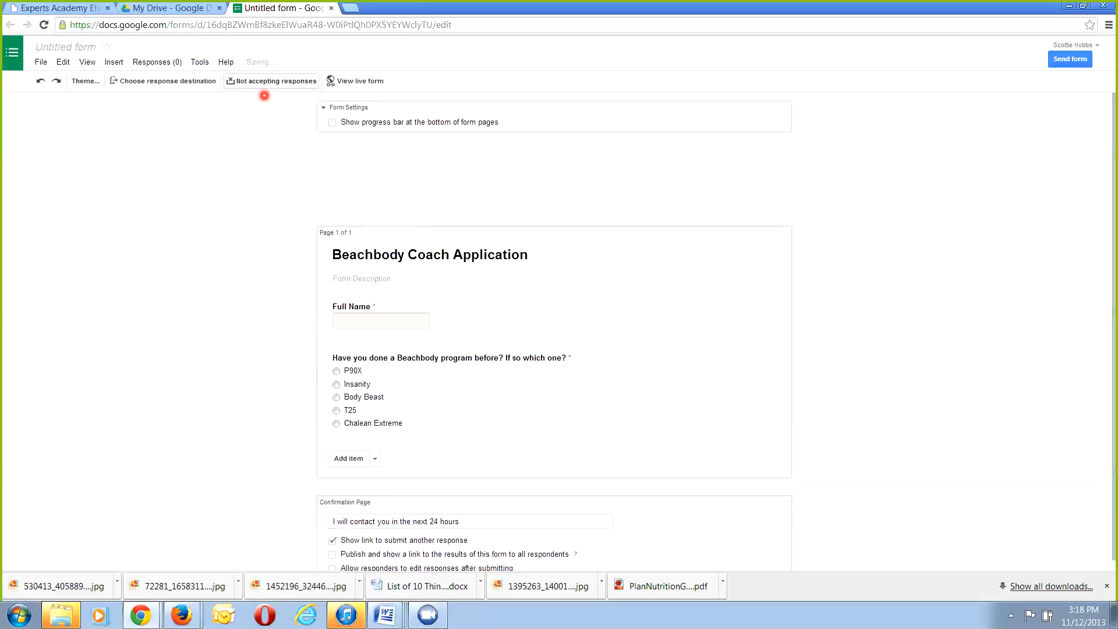
pyautogui.click(283, 85)
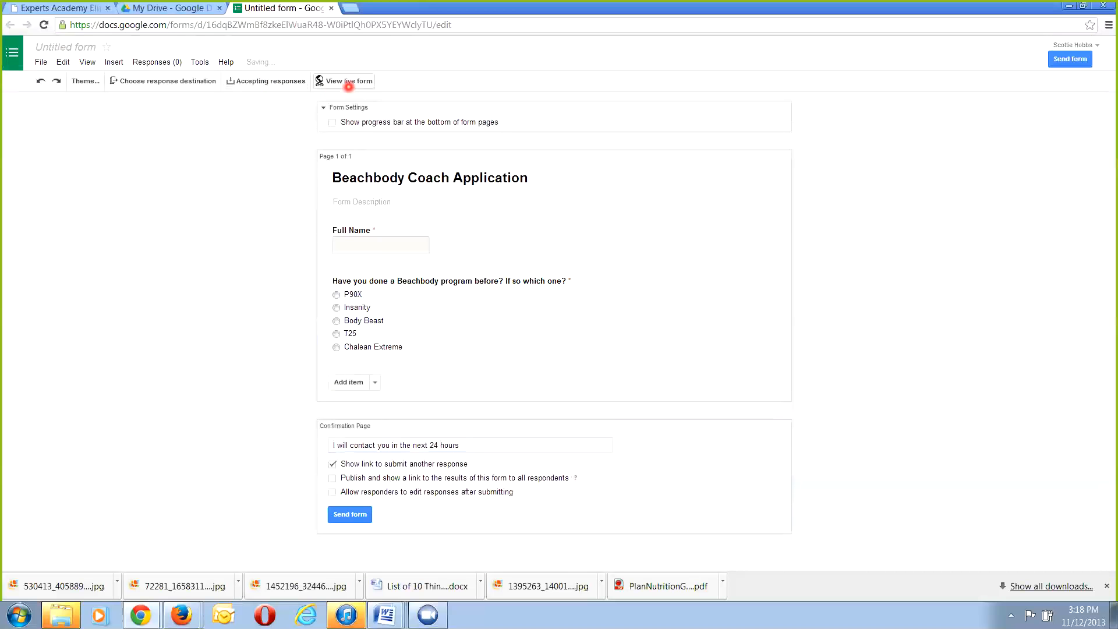
# - View the live version of the application form and close it to return to the form editor
pyautogui.click(348, 82)
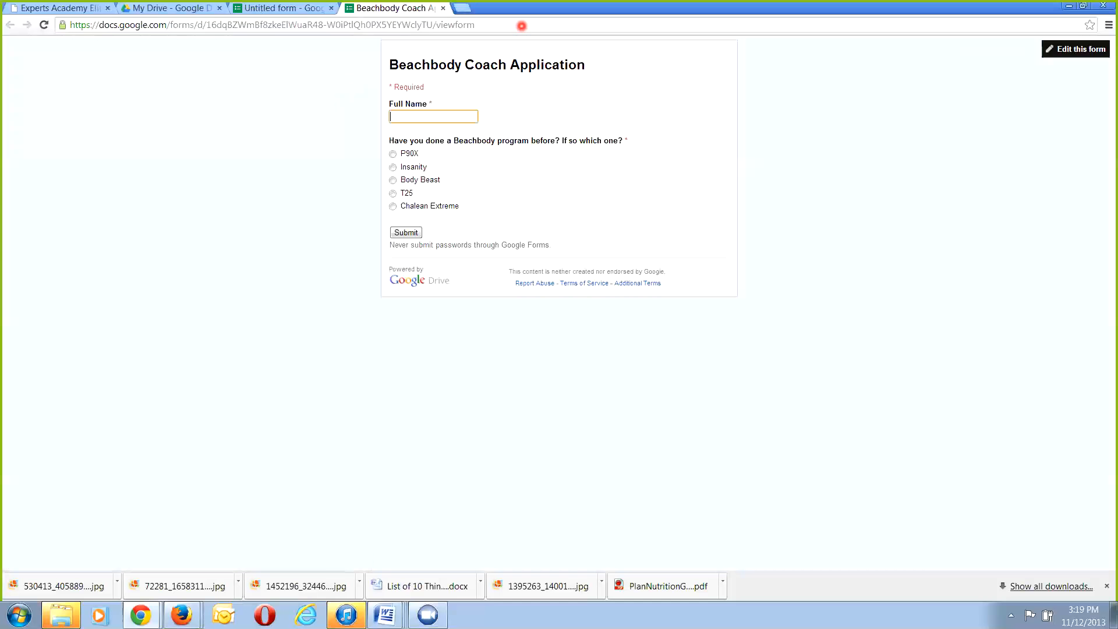
pyautogui.moveTo(391, 10); pyautogui.dragTo(498, 18)
pyautogui.click(444, 8)
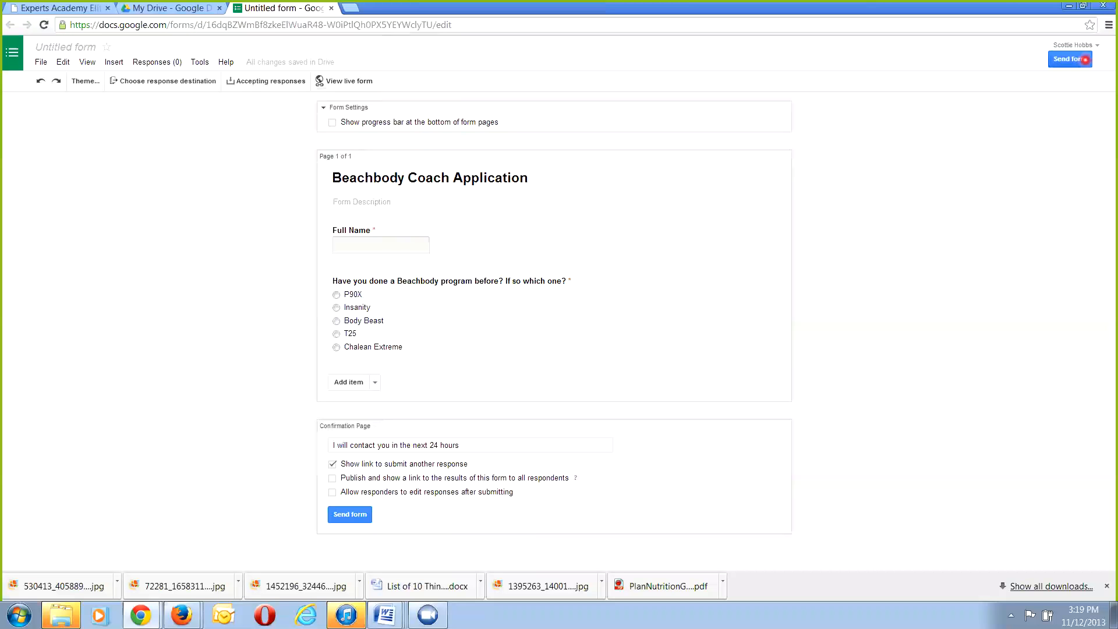
# - Copy the form's full share link from the Send form options and close them
pyautogui.click(1070, 59)
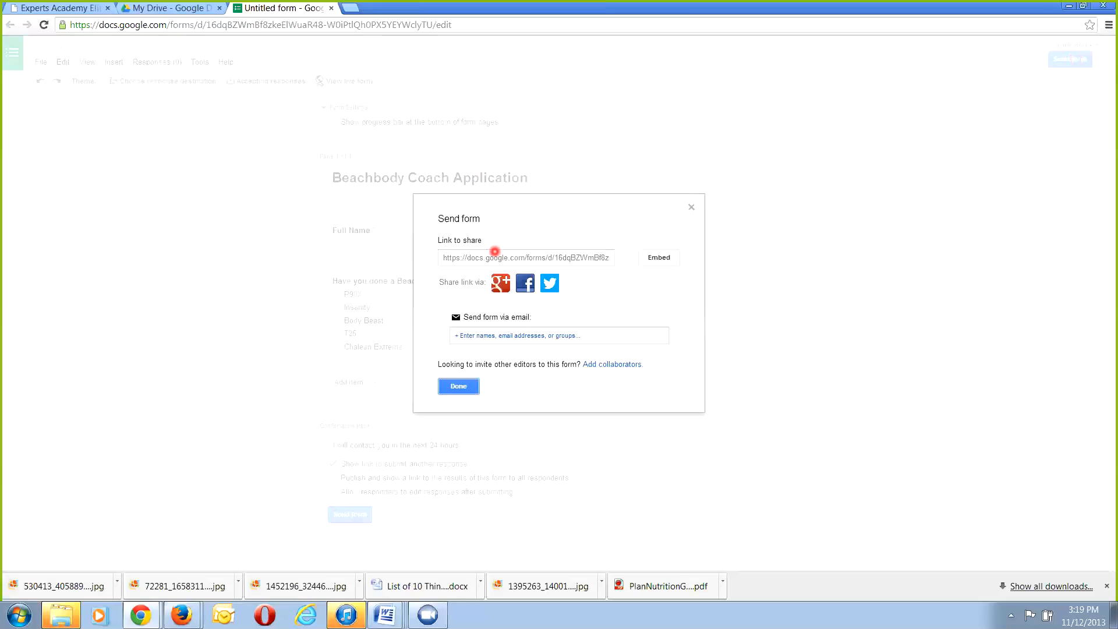
pyautogui.click(496, 254)
pyautogui.rightClick(496, 256)
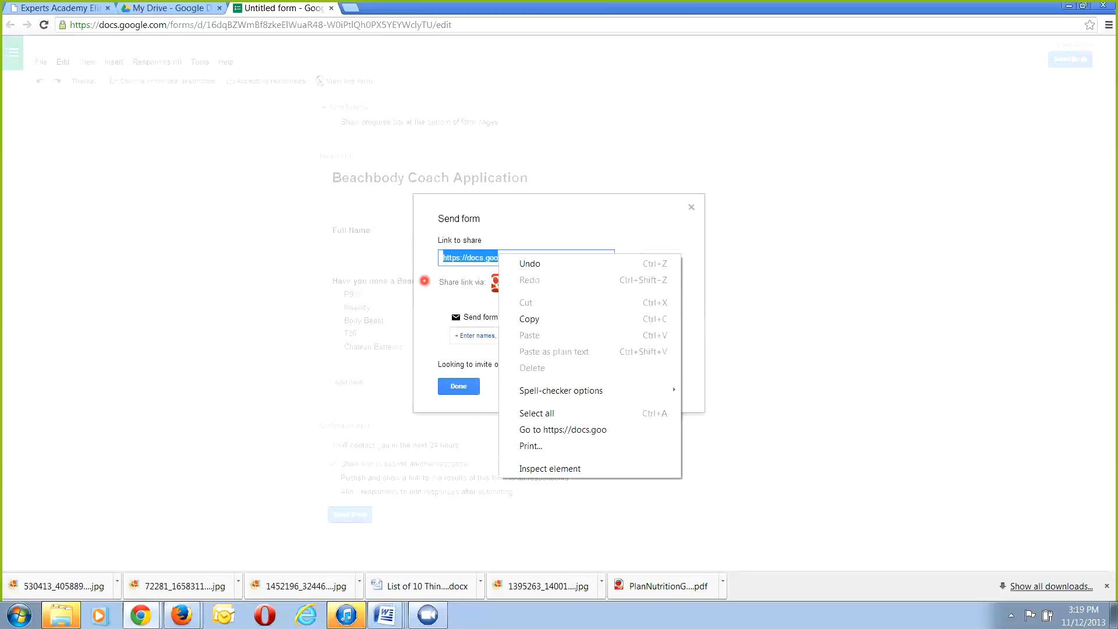
pyautogui.click(459, 248)
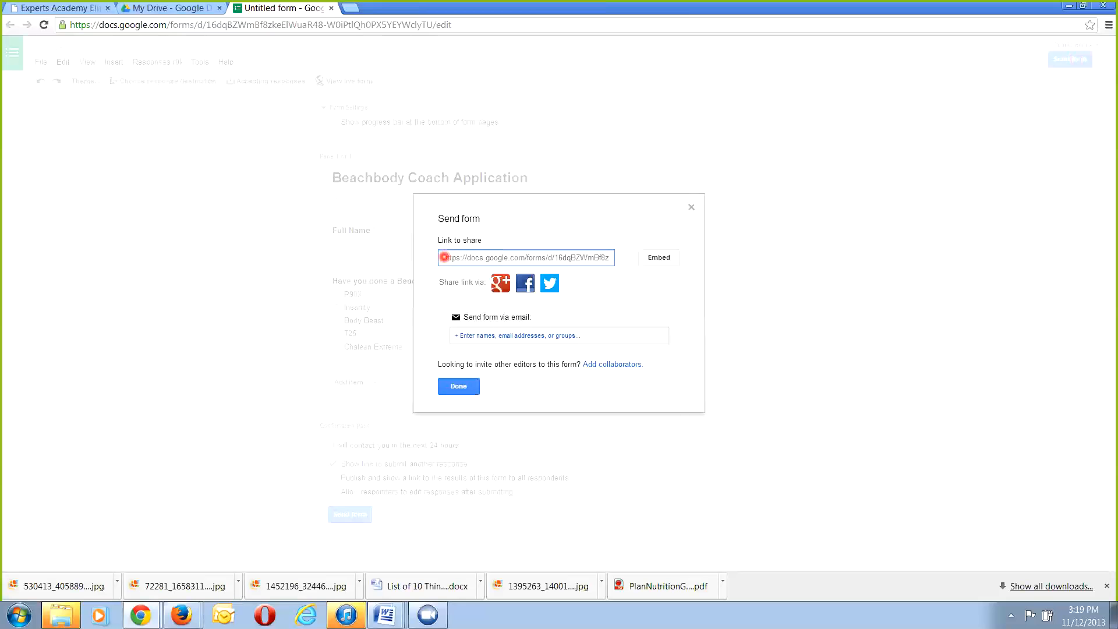
pyautogui.moveTo(439, 257); pyautogui.dragTo(639, 278)
pyautogui.rightClick(594, 255)
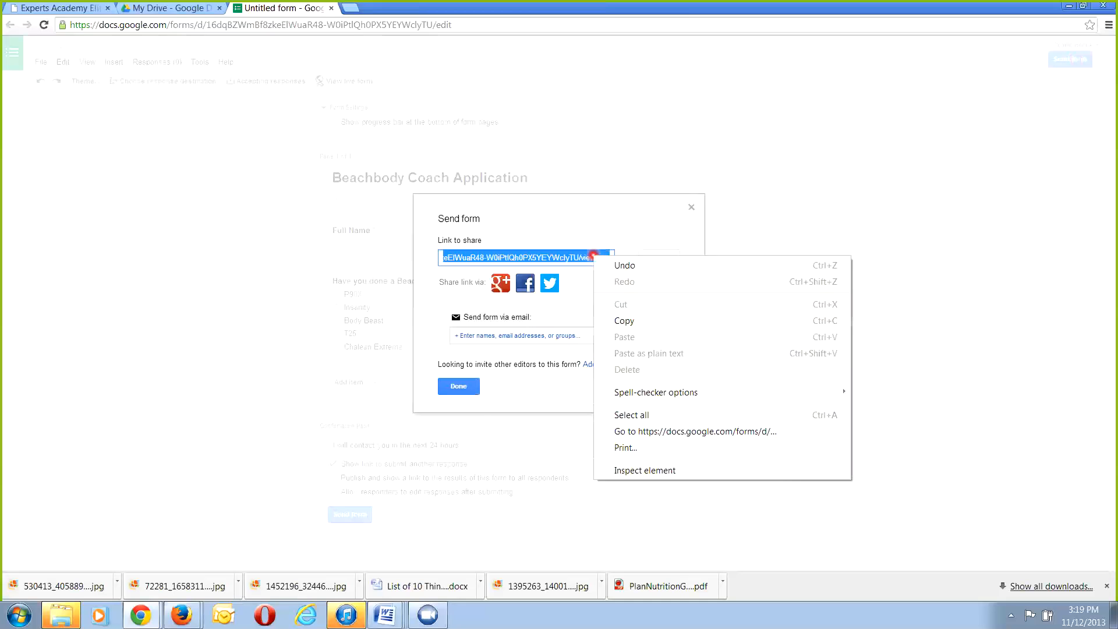
pyautogui.click(630, 318)
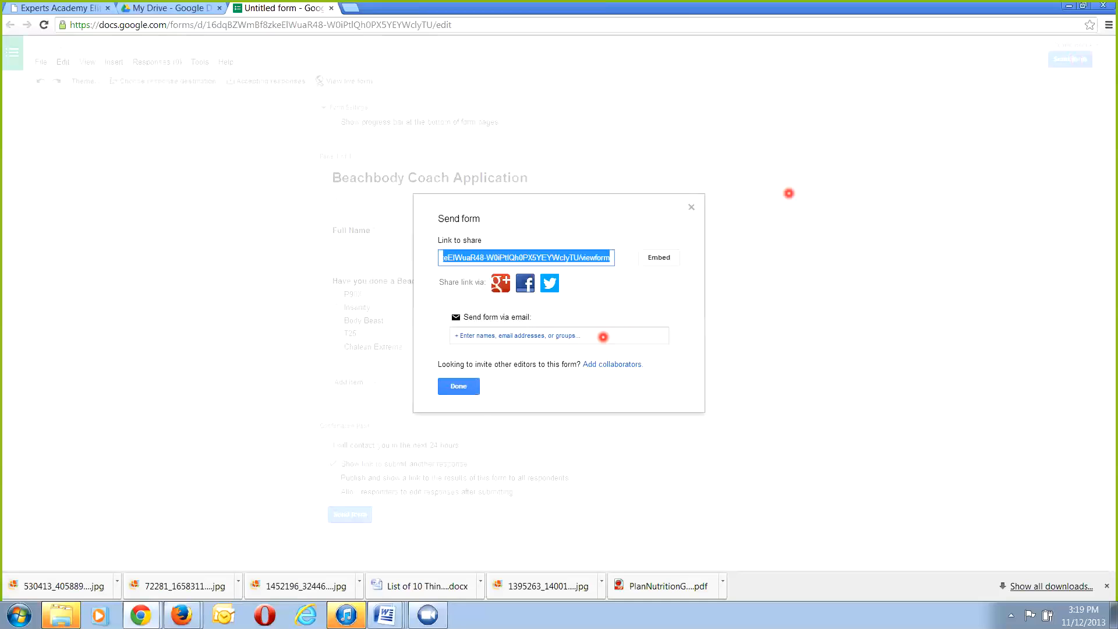
pyautogui.click(691, 208)
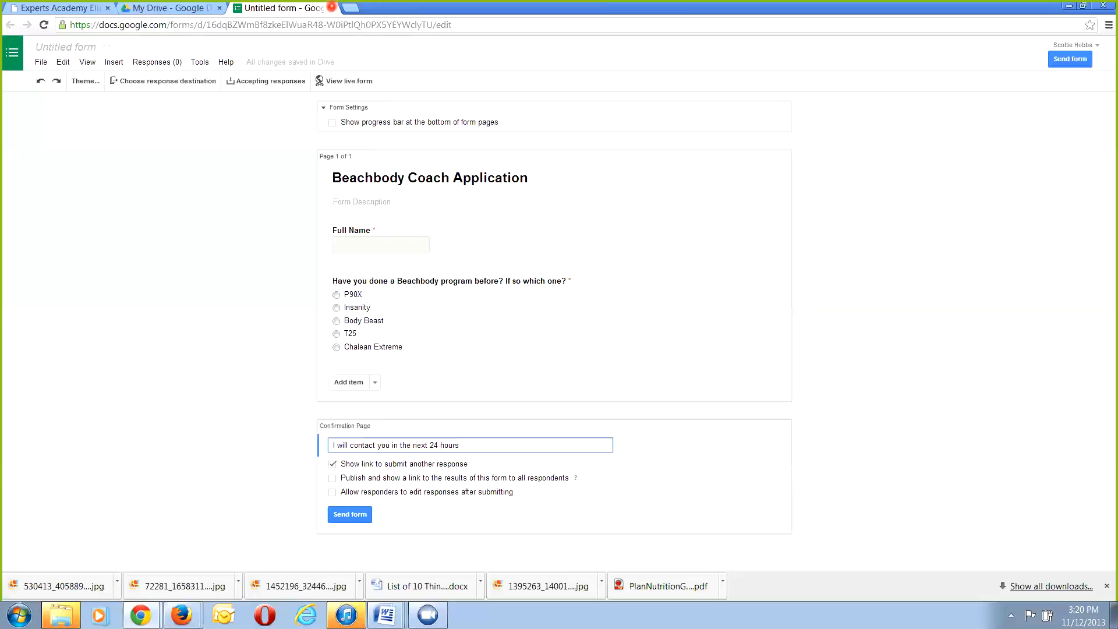
# - Close the form editor and look through the My Drive file list for the existing application forms and their response spreadsheets
pyautogui.click(331, 7)
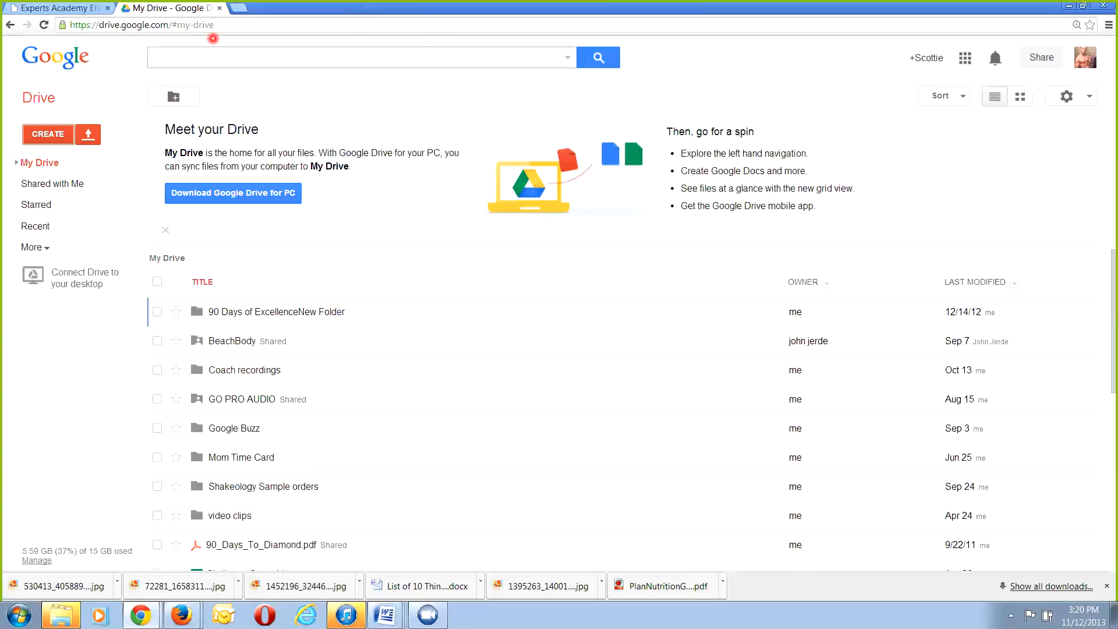
pyautogui.scroll(-3, 268, 402)
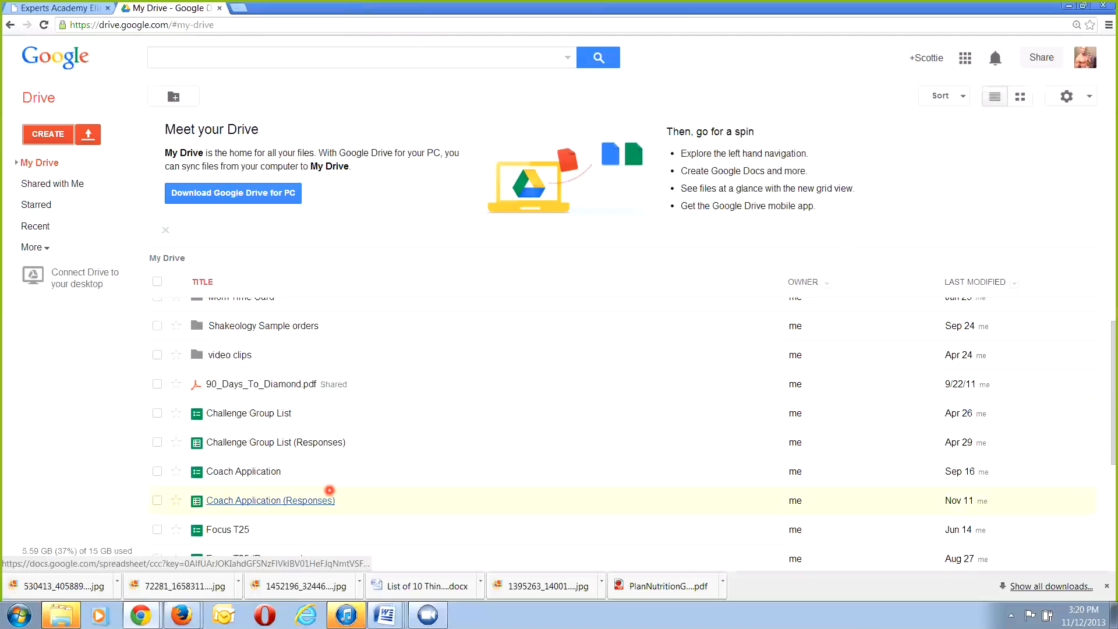
pyautogui.scroll(-1, 256, 466)
pyautogui.scroll(-2, 232, 516)
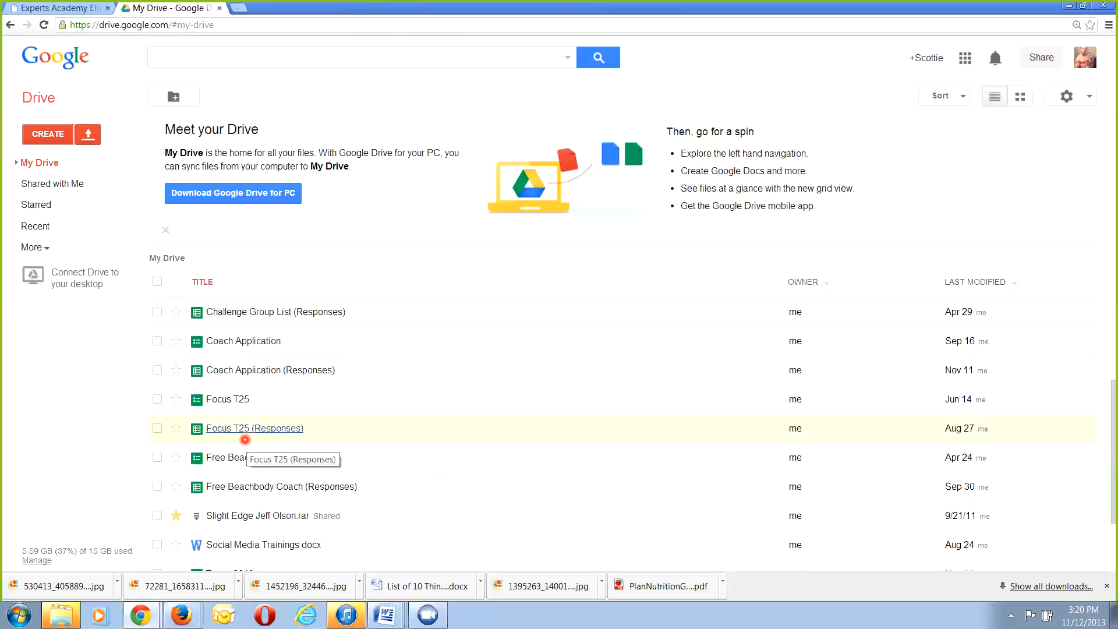
pyautogui.scroll(3, 554, 407)
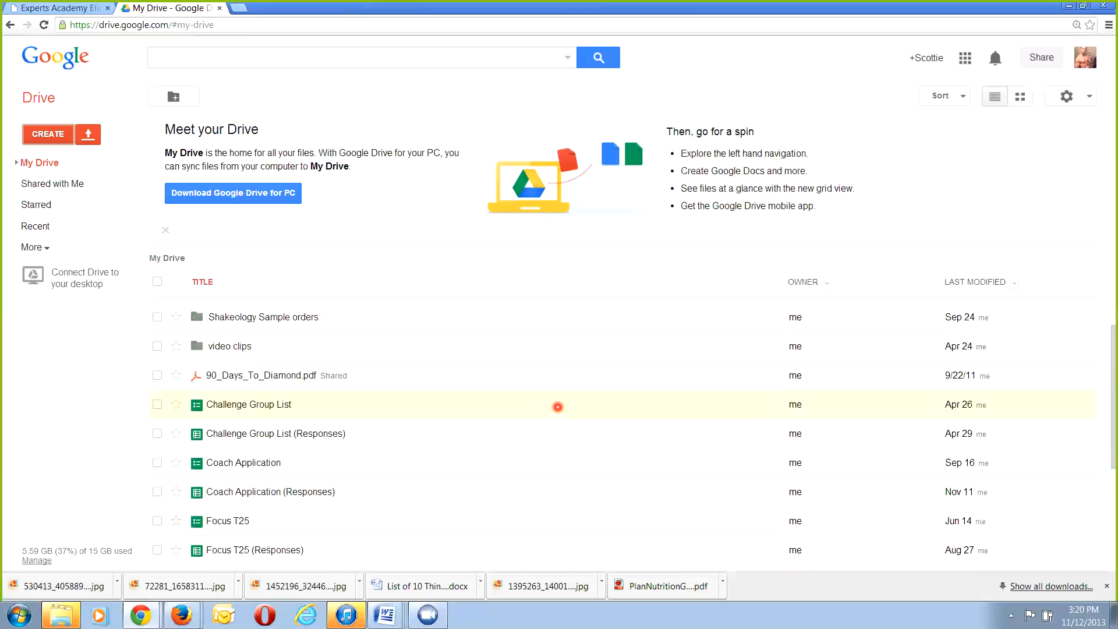